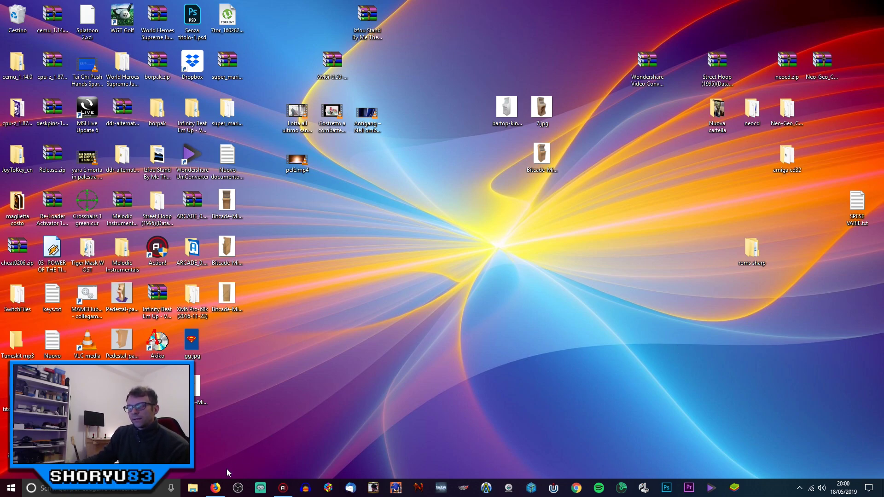
Switch to Firefox and search Google for "gametronik"
right_click(256, 447)
left_click(220, 446)
left_click(216, 489)
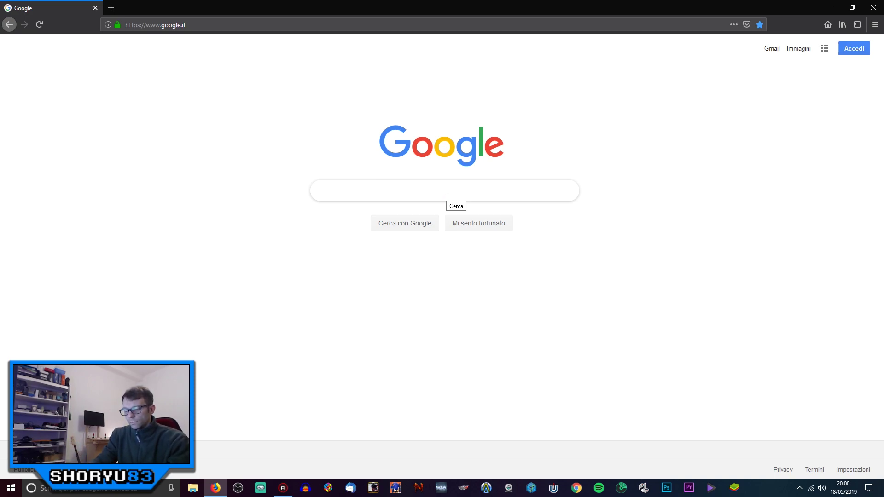
type("gametronik")
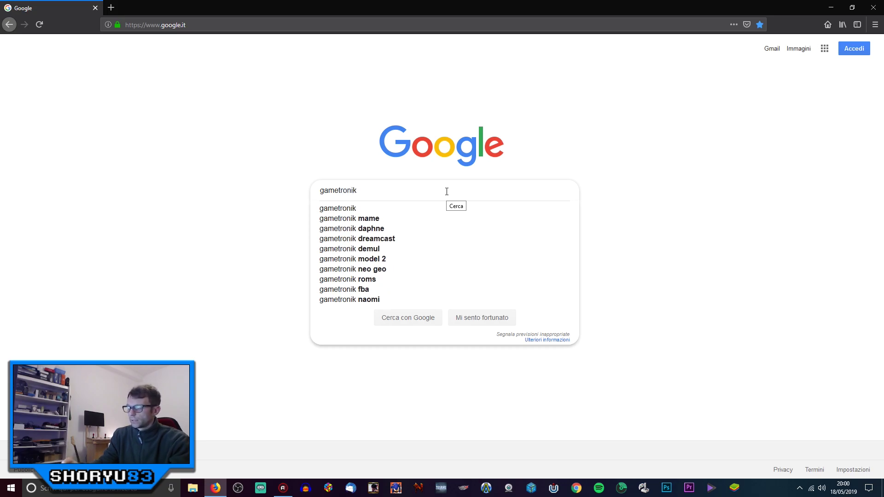
key("Return")
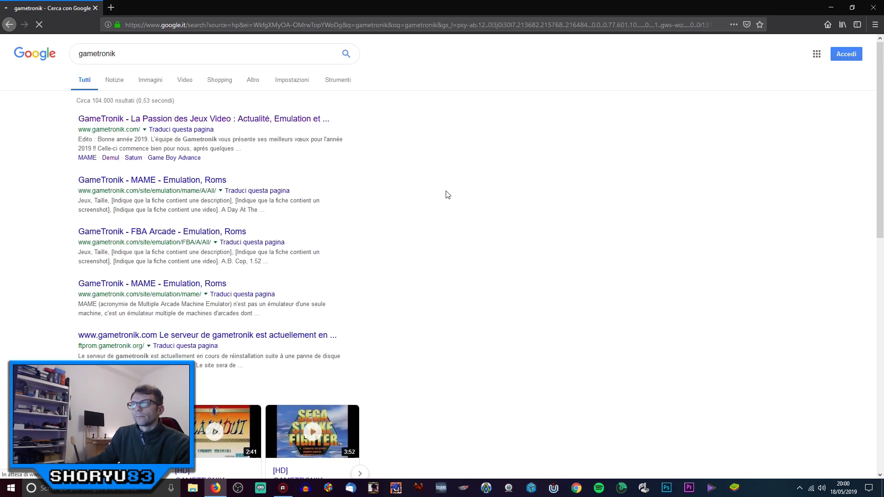
Refine the Google search to "gametronik sharp"
left_click(186, 52)
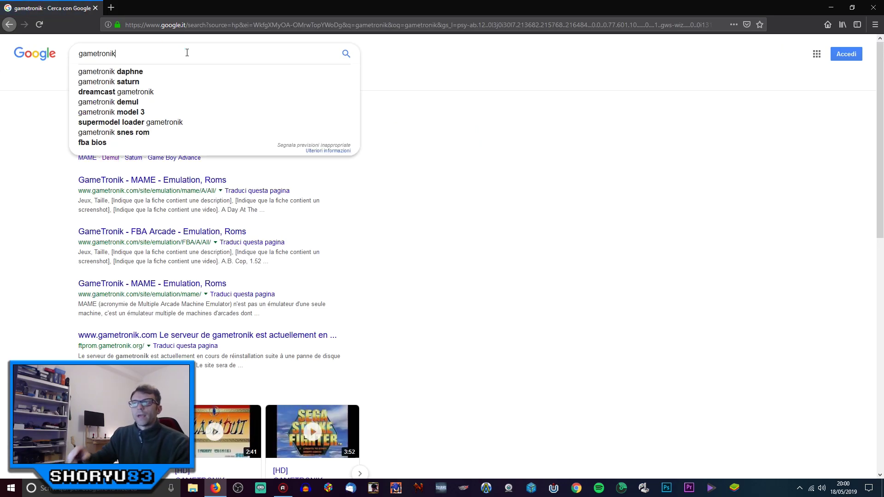
type("sharp")
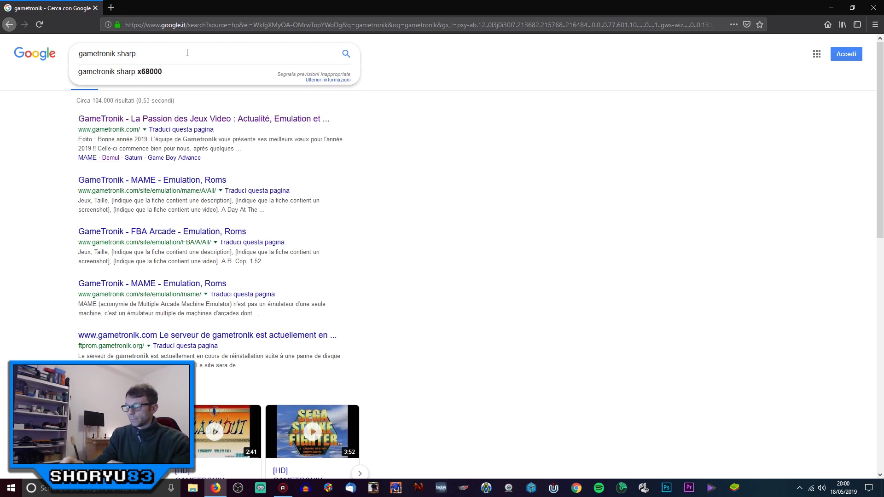
key("Return")
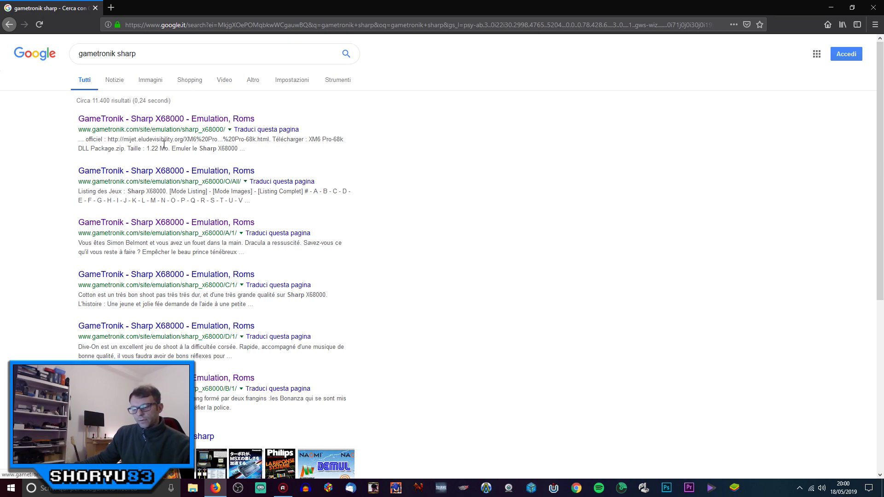
Find the Lente di ingrandimento app through the Windows search and launch it
left_click(95, 491)
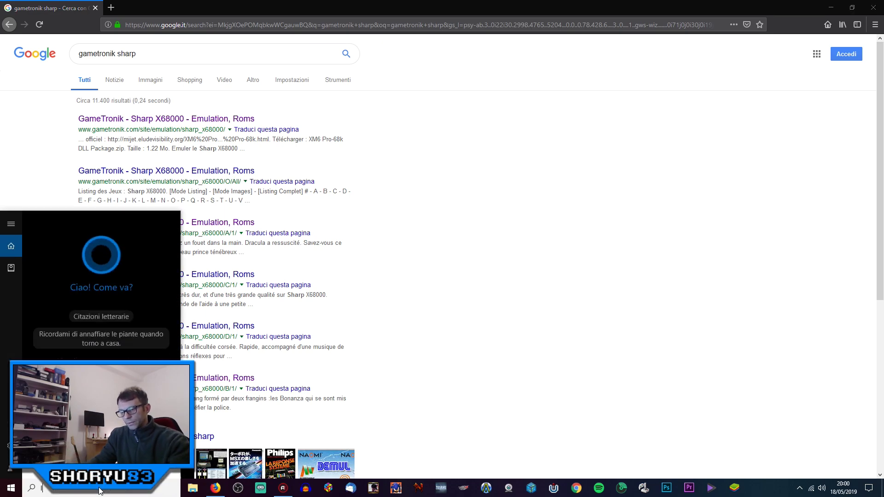
type("lente")
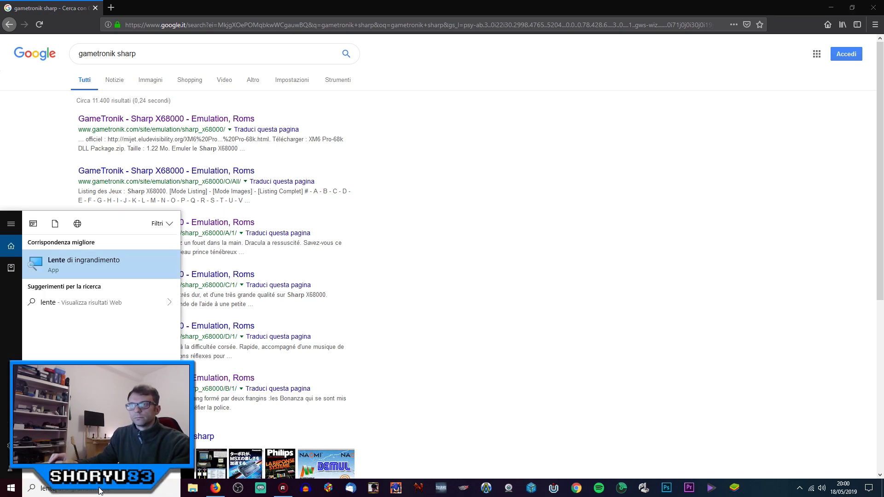
left_click(122, 275)
left_click(613, 151)
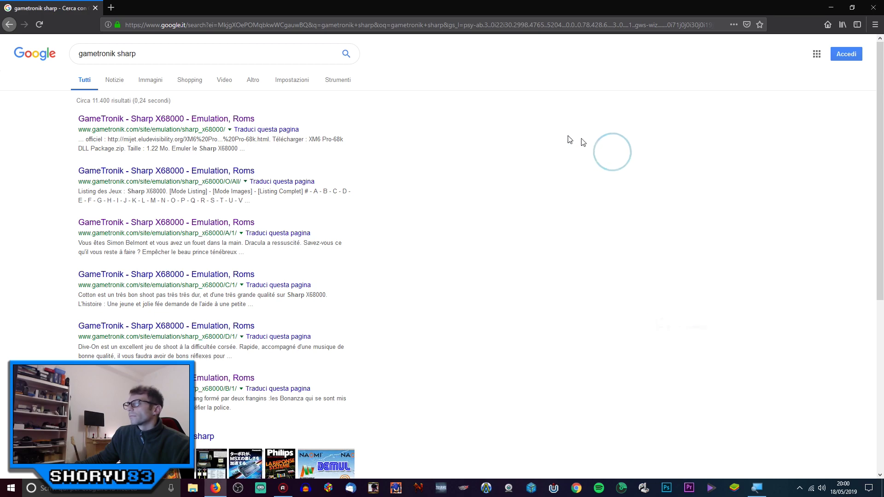
Open GameTronik's Sharp X68000 page from the search results and expand the XM6 Pro-68k (2016-11-23).zip emulator entry
left_click(175, 121)
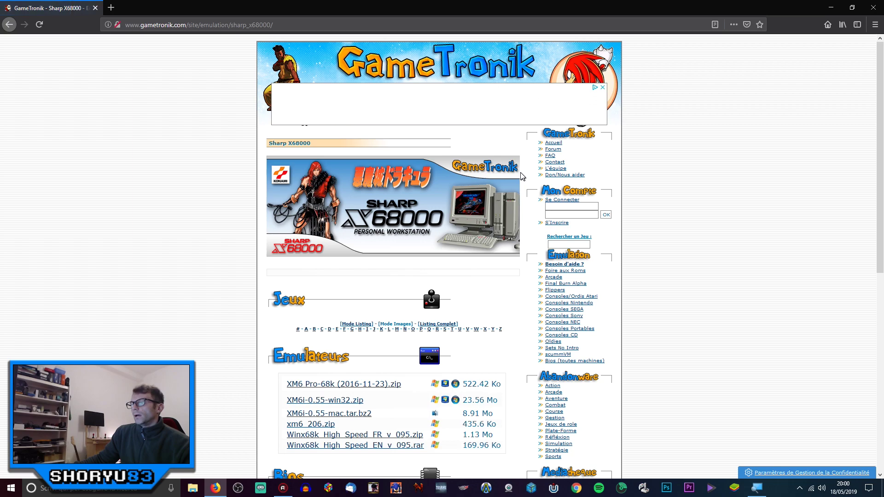
scroll(317, 121, "down", 5)
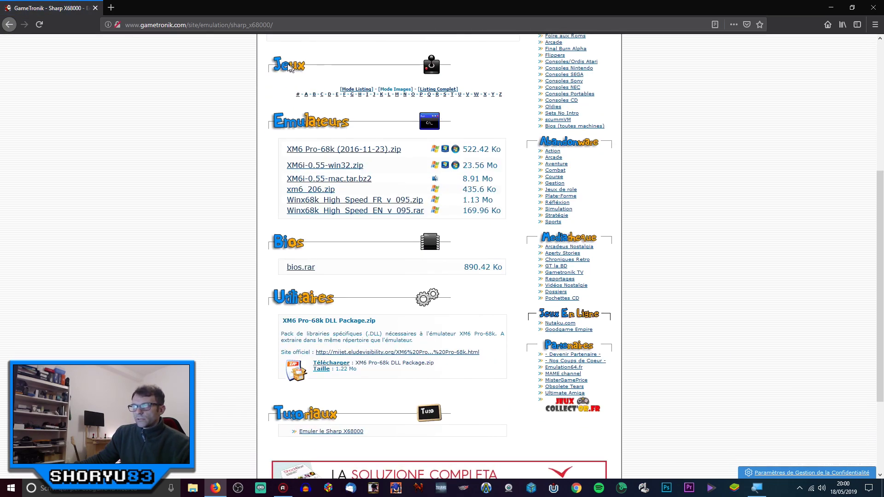
scroll(362, 99, "up", 2)
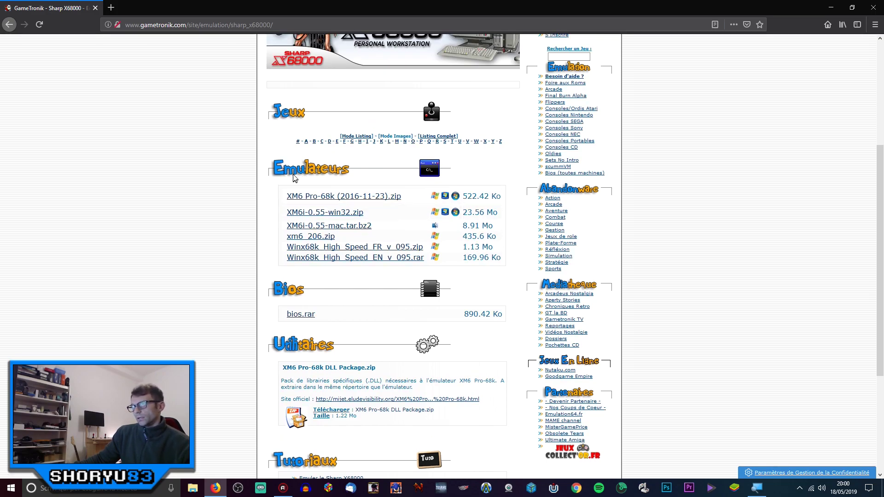
left_click(356, 197)
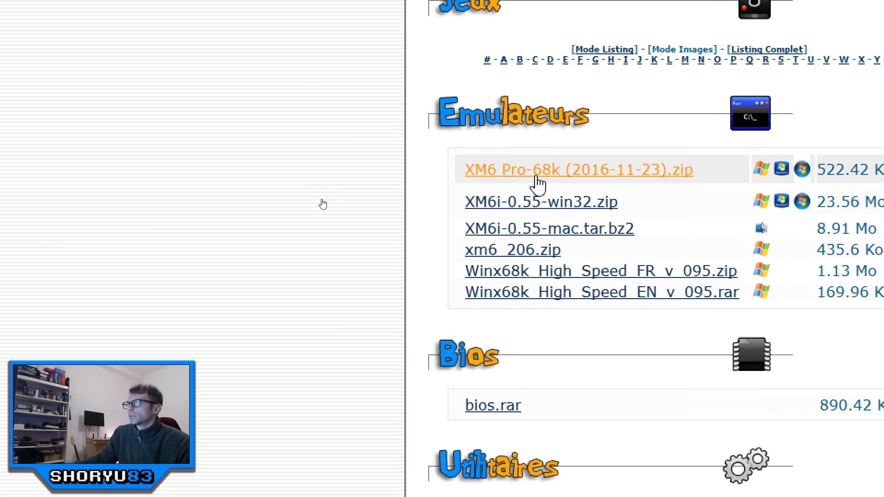
left_click(624, 175)
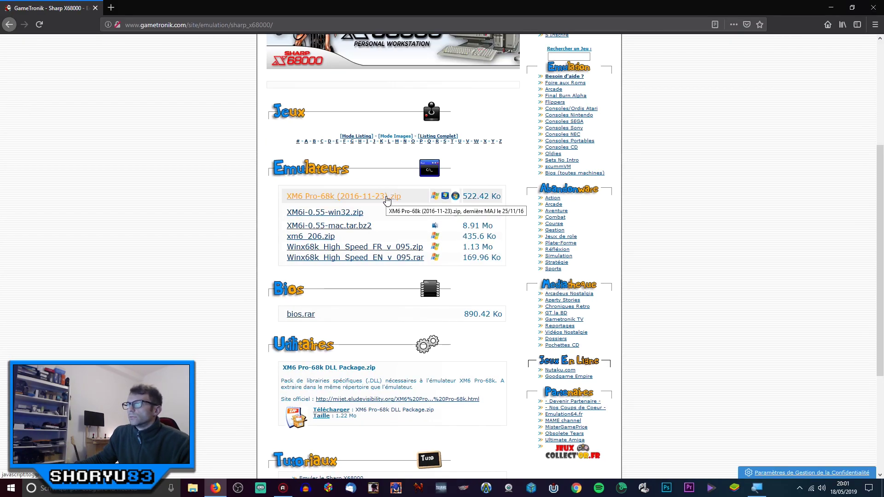
left_click(385, 199)
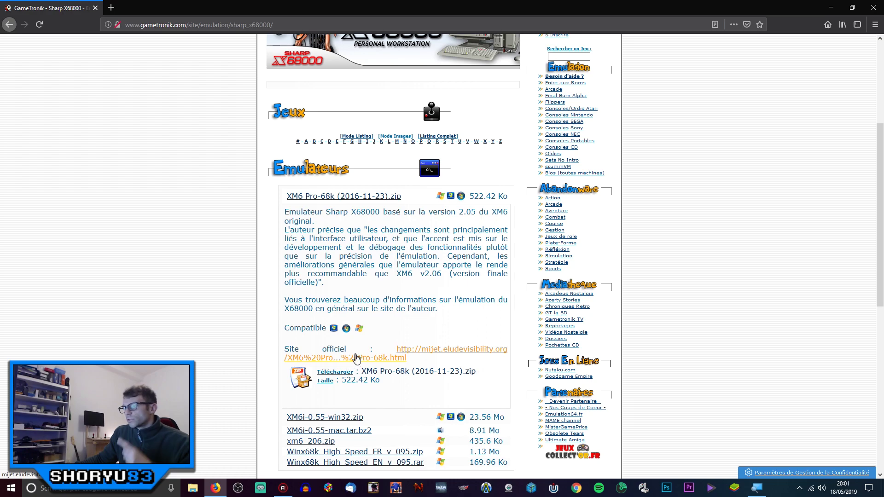
Download XM6 Pro-68k (2016-11-23).zip to D:\IDM download, adding a duplicate that overwrites the existing file on disk
left_click(413, 351)
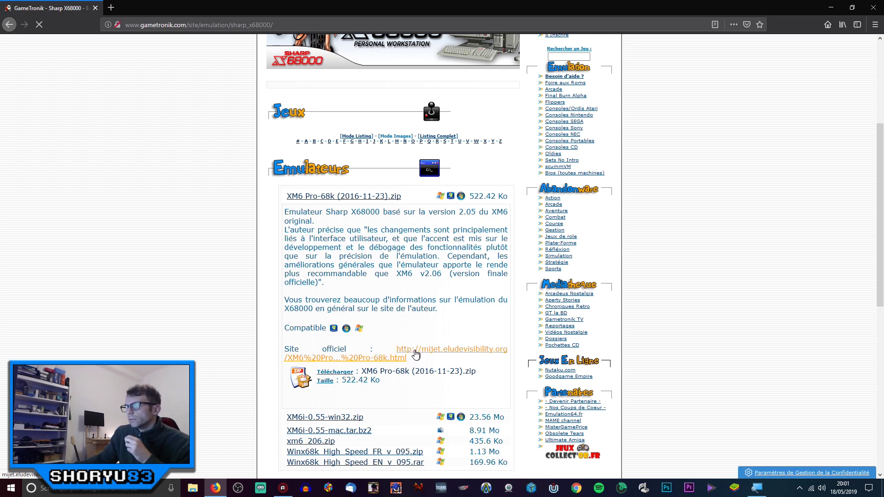
scroll(421, 312, "down", 2)
scroll(413, 253, "down", 2)
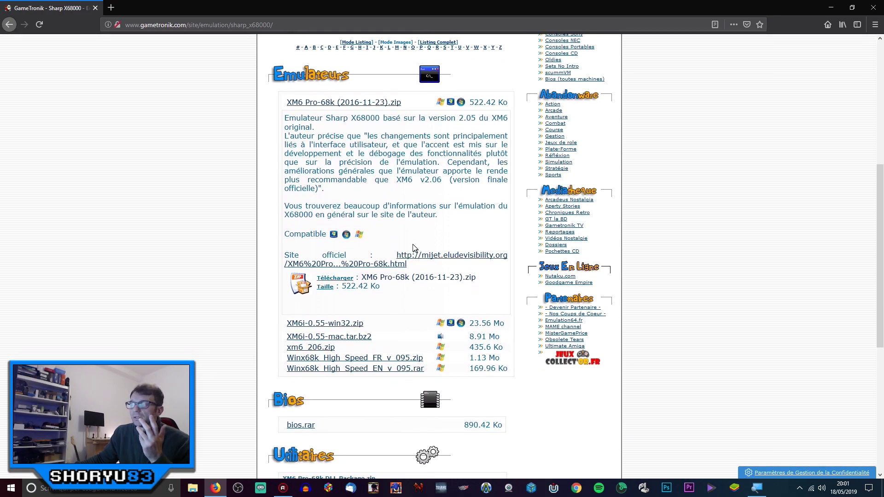
left_click(390, 282)
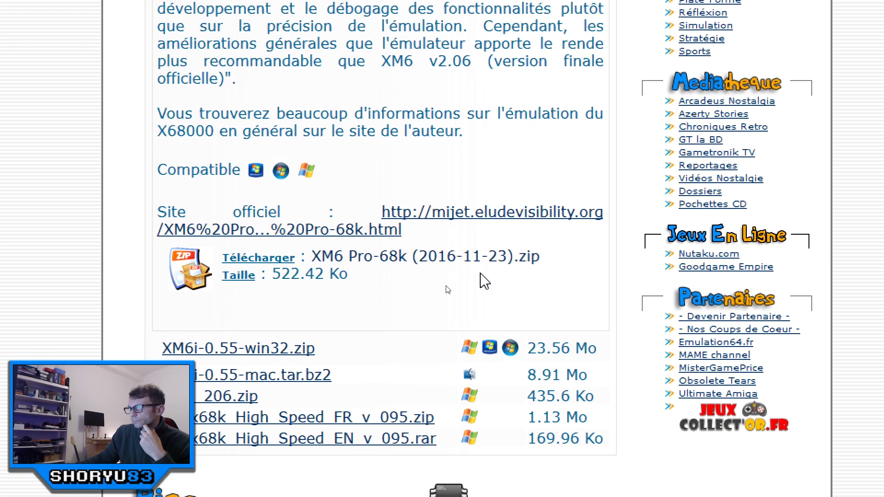
left_click(417, 282)
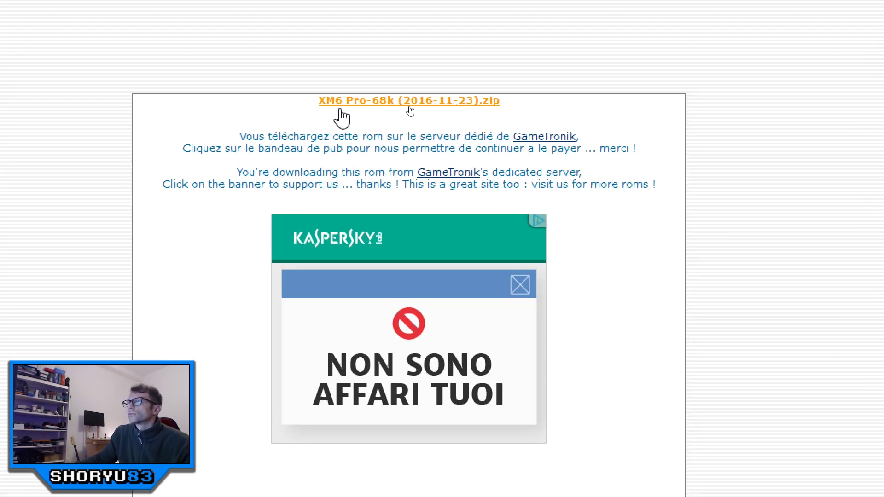
left_click(484, 103)
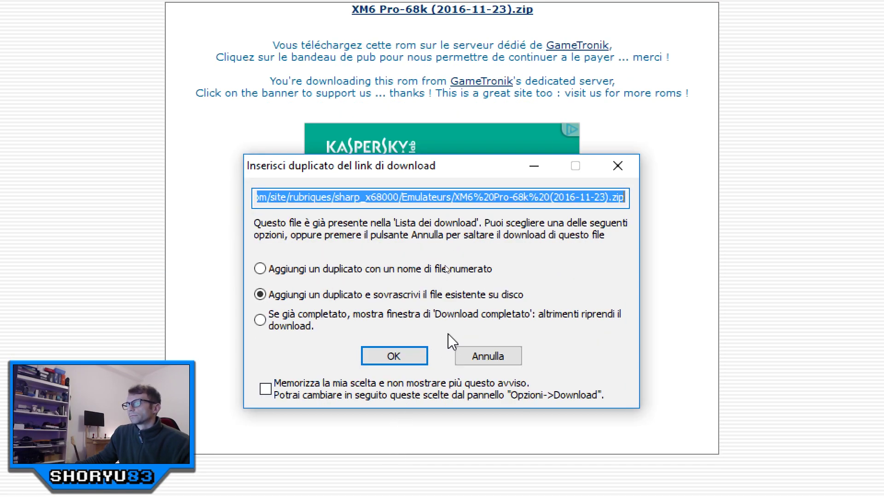
left_click(397, 359)
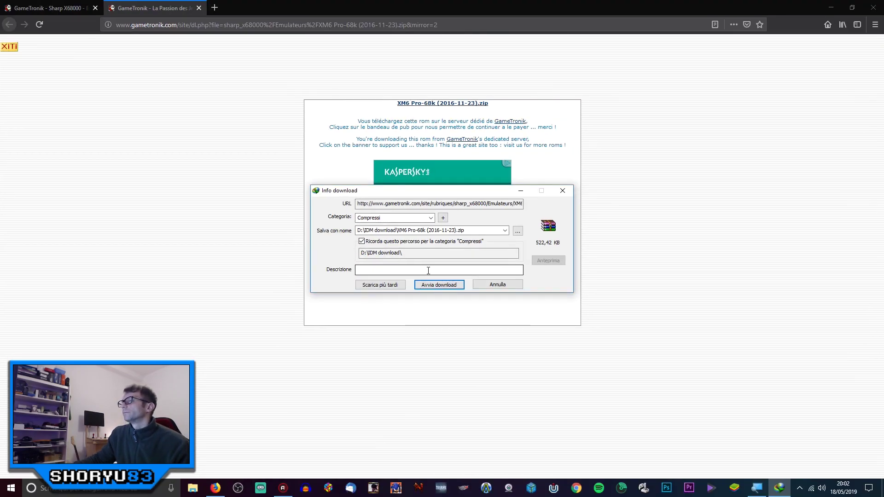
left_click(453, 286)
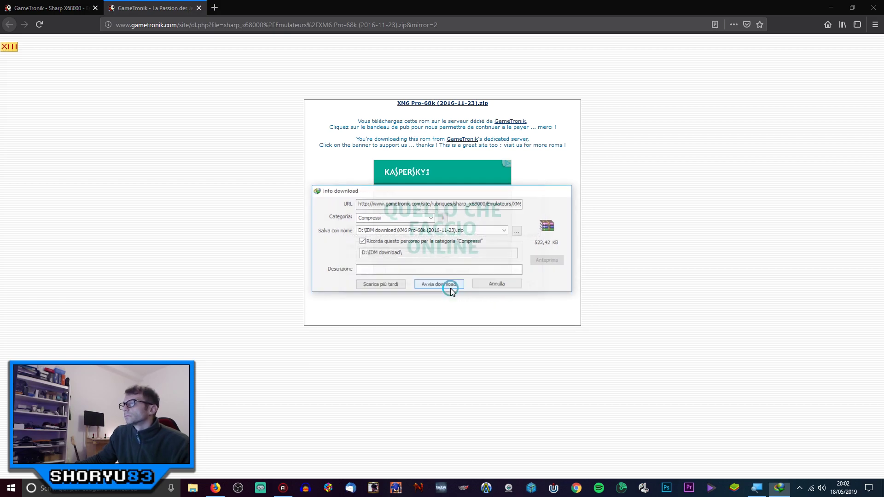
Show the downloaded XM6 Pro-68k (2016-11-23).zip in the IDM download folder, copy it and close the folder
left_click(461, 272)
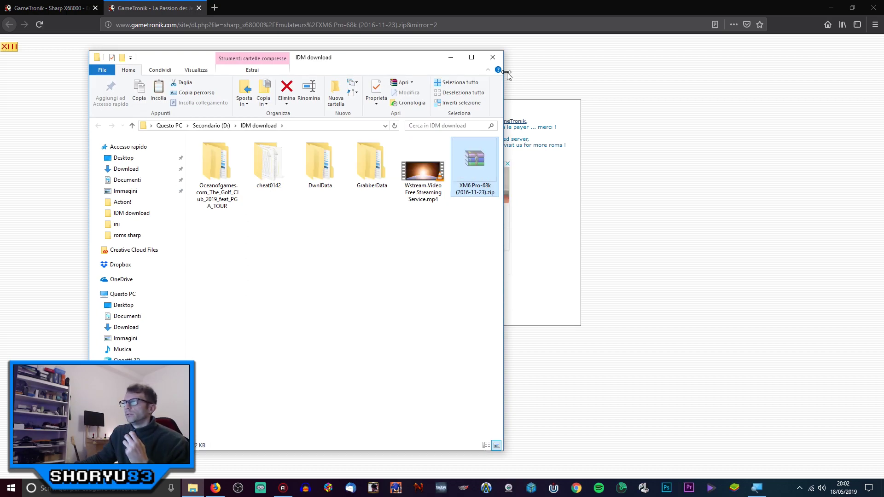
left_click(493, 57)
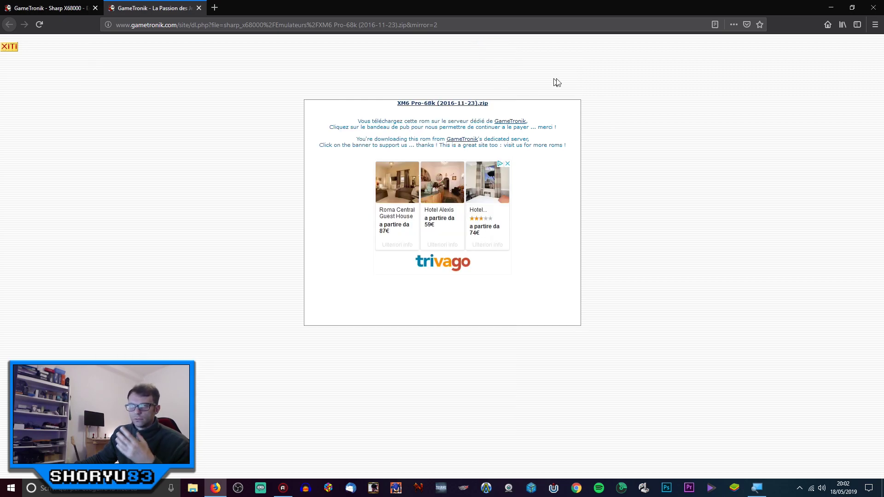
Minimize the browser and create a new folder named "sharp" on the desktop
left_click(830, 9)
right_click(557, 290)
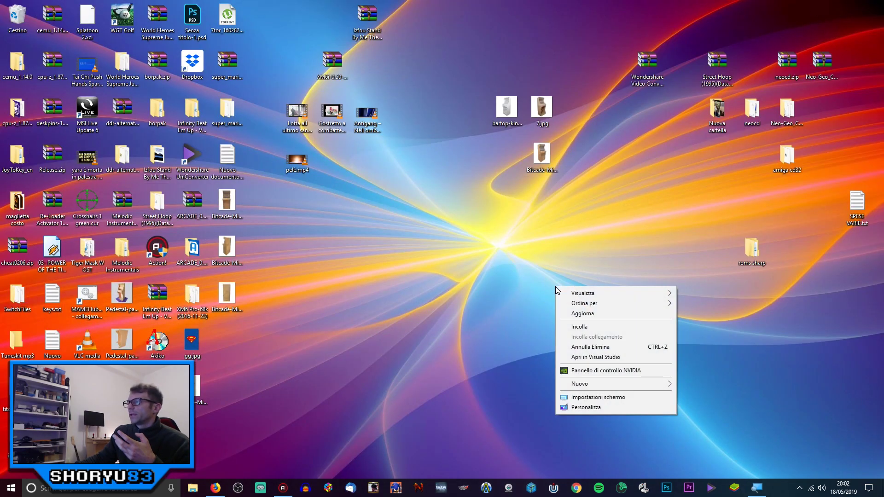
right_click(525, 251)
mouse_move(562, 351)
left_click(702, 348)
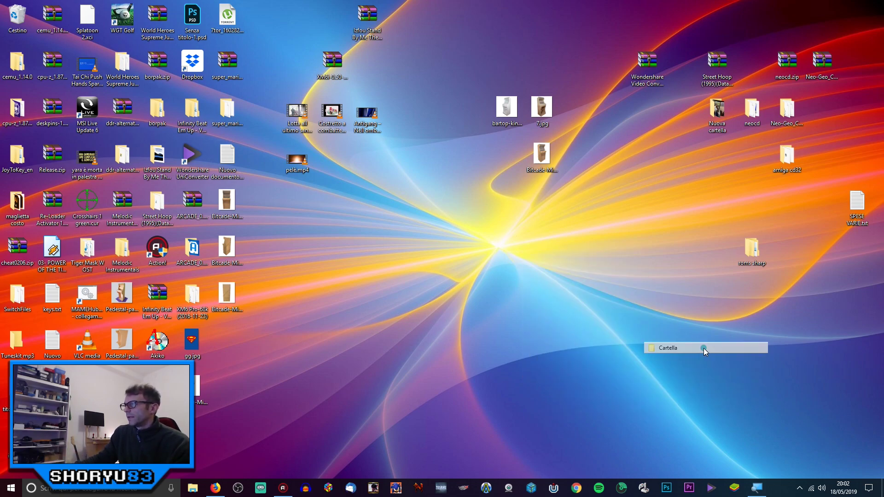
type("sharp")
left_click(575, 293)
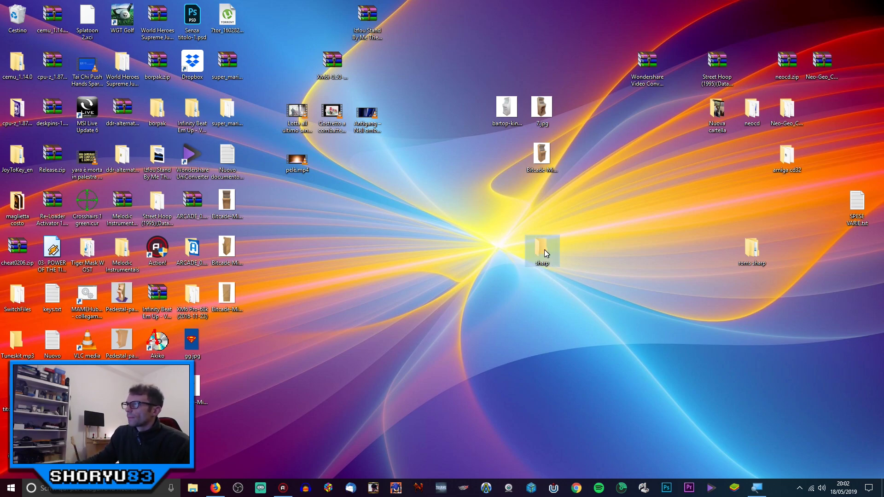
Open the desktop's sharp folder and paste the XM6 Pro-68k (2016-11-23).zip archive into it
double_click(545, 249)
right_click(376, 220)
left_click(401, 283)
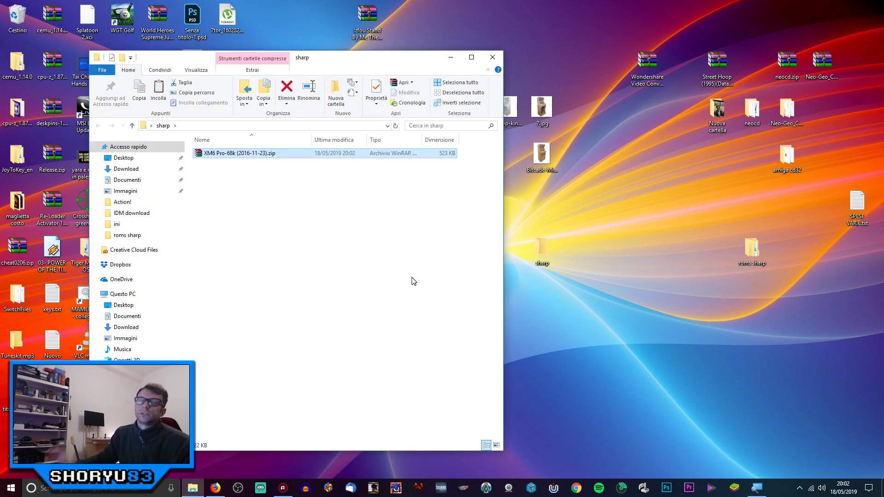
Extract the XM6 Pro-68k (2016-11-23).zip archive directly into the sharp folder
left_click_drag(373, 61, 594, 54)
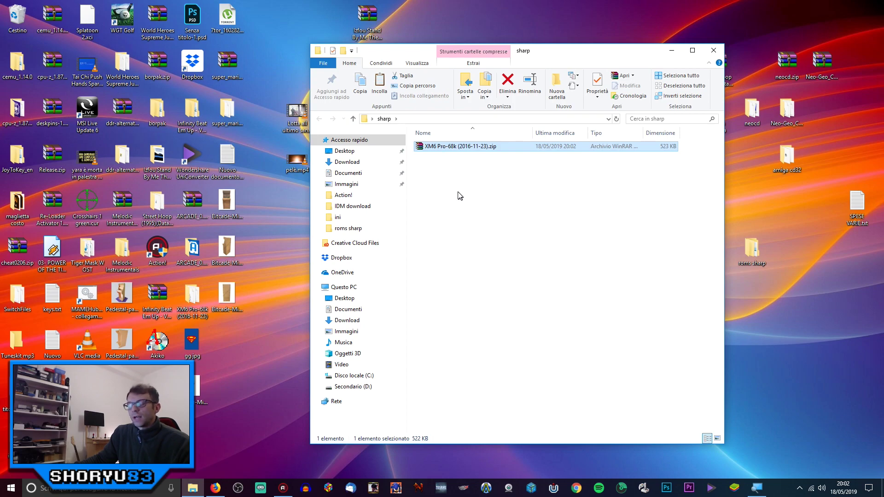
right_click(463, 150)
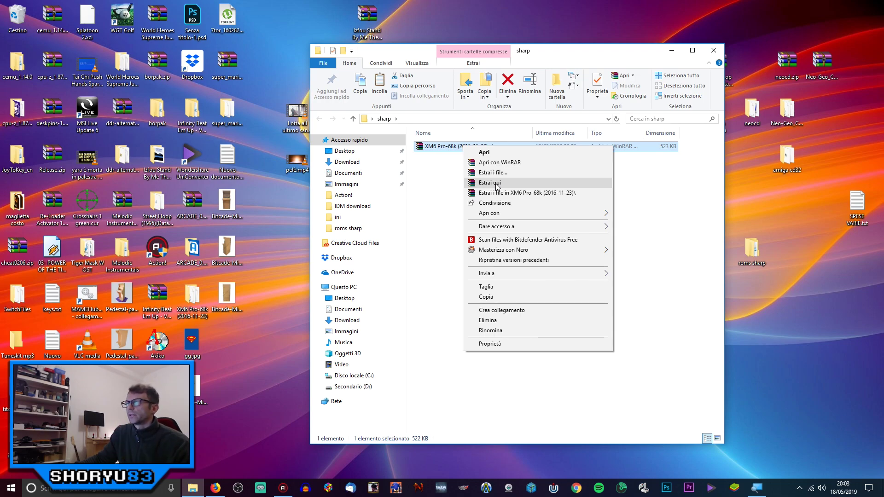
left_click(528, 182)
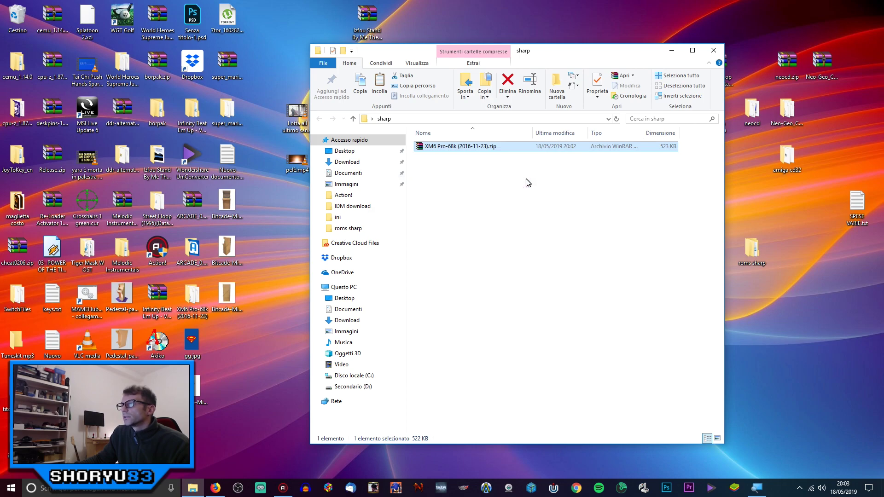
left_click(519, 214)
right_click(564, 285)
left_click(524, 279)
left_click_drag(605, 56, 620, 48)
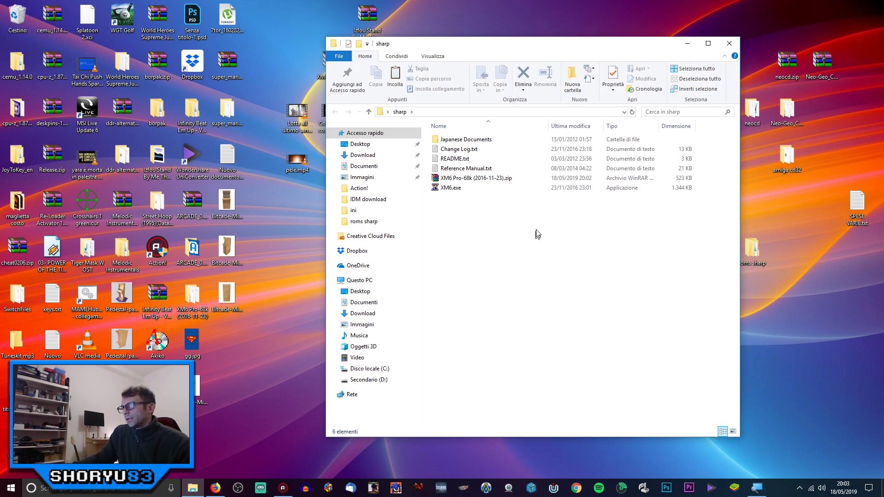
Run XM6.exe from the sharp folder once and close the emulator window
double_click(454, 188)
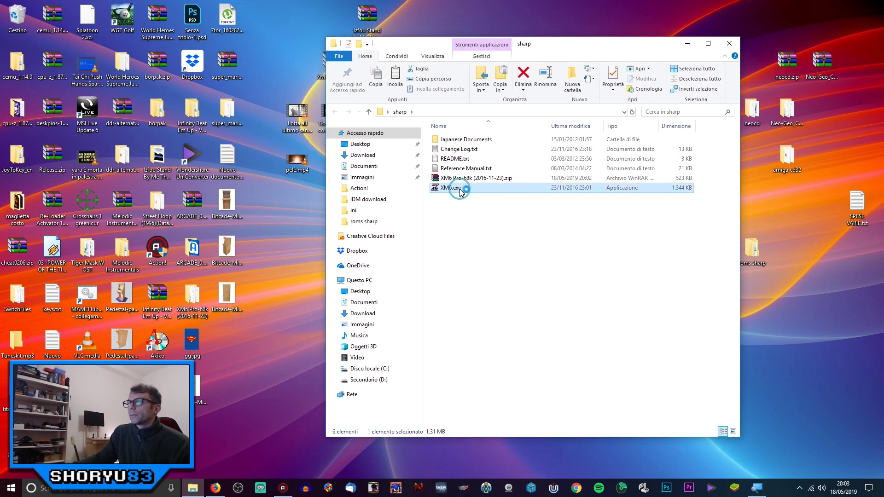
left_click_drag(525, 110, 588, 91)
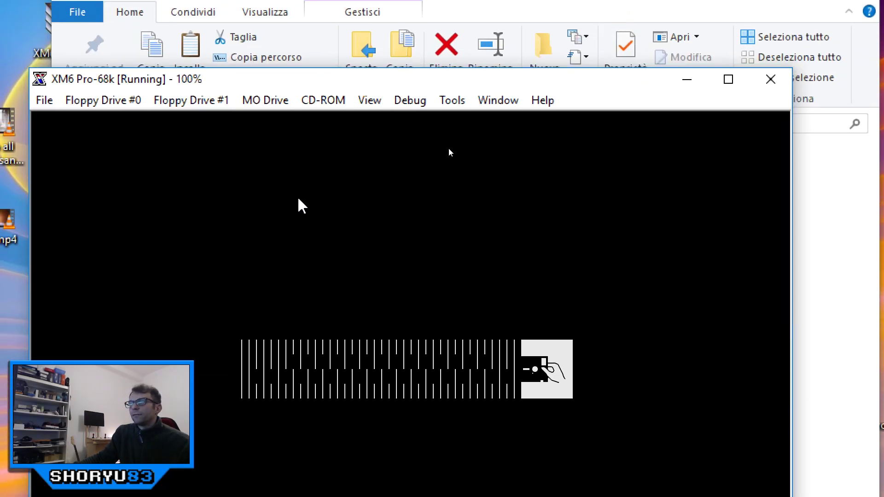
left_click(773, 80)
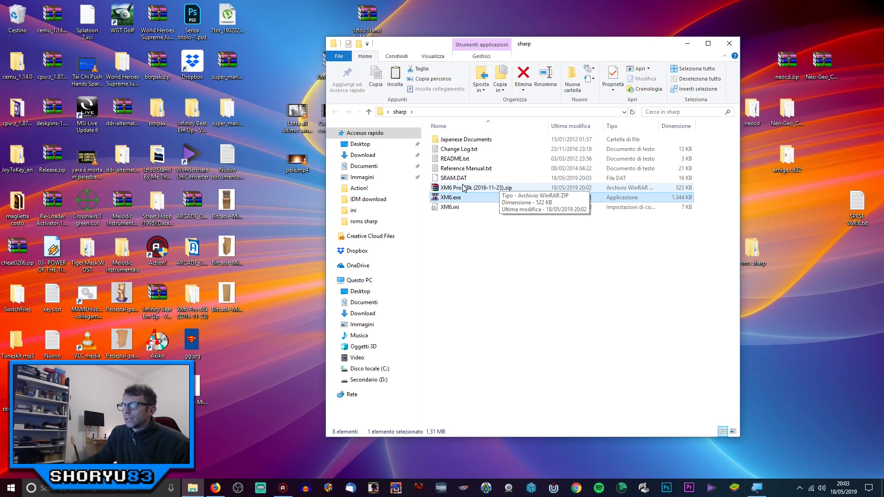
Switch to the browser, close the finished download tab, and find the Utilitaires section of the GameTronik Sharp X68000 page
left_click(503, 282)
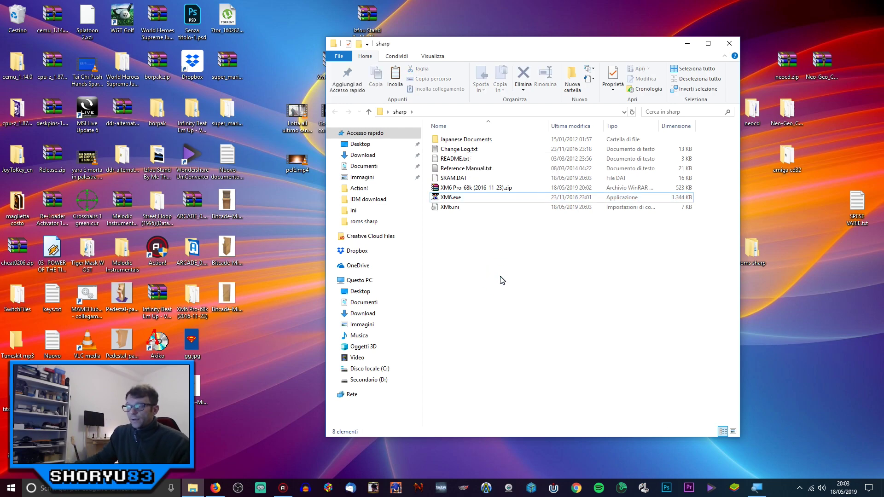
left_click(215, 487)
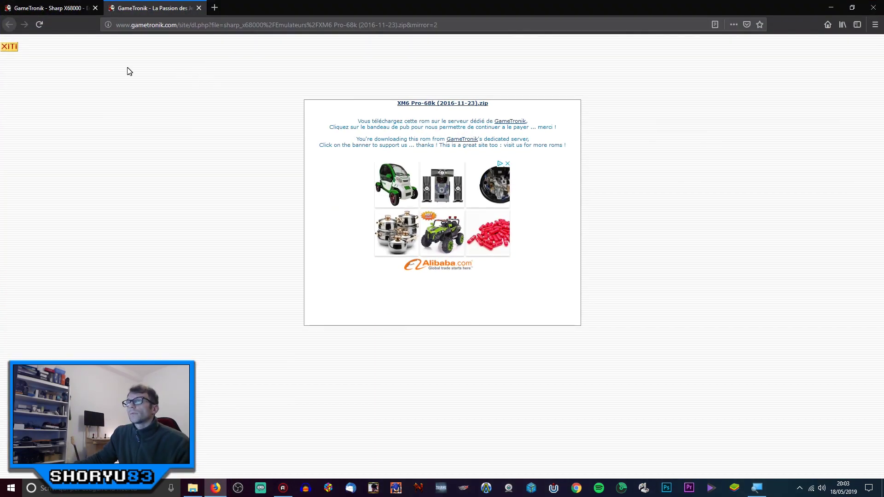
left_click(62, 10)
left_click(139, 10)
left_click(199, 8)
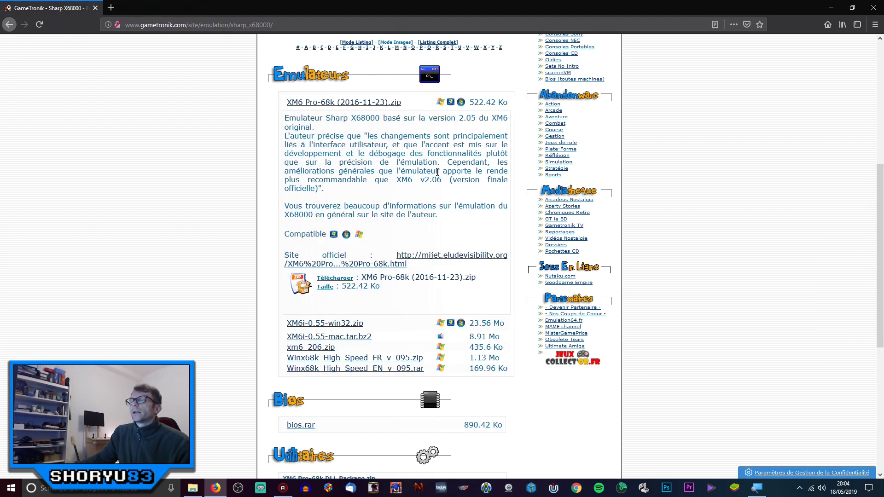
scroll(441, 174, "down", 3)
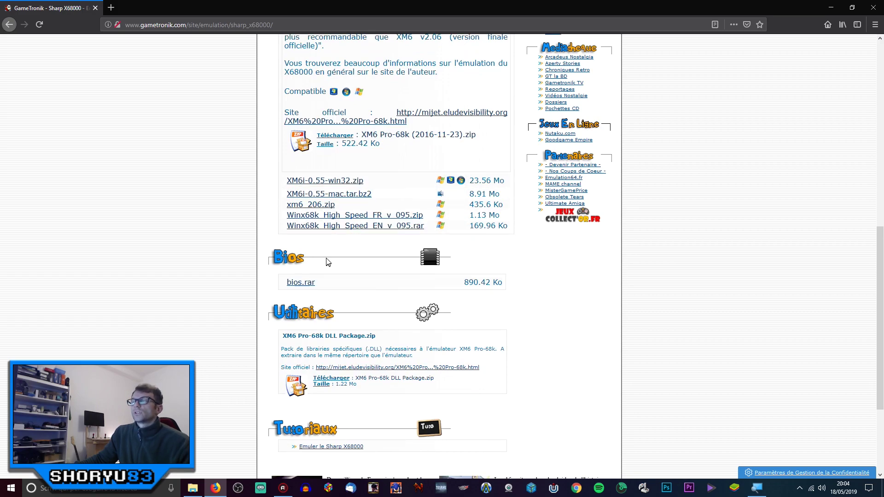
scroll(324, 262, "down", 3)
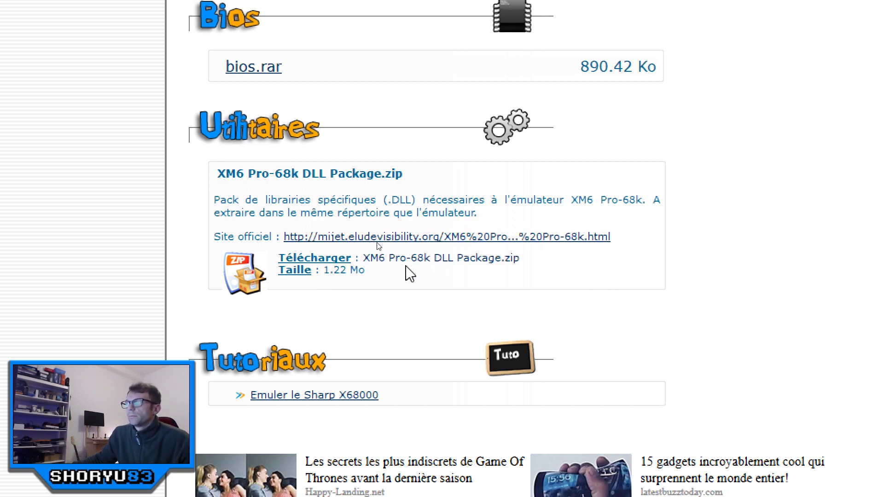
Download XM6 Pro-68k DLL Package.zip to D:\IDM download, overwriting the existing duplicate, and open its containing folder
left_click(458, 262)
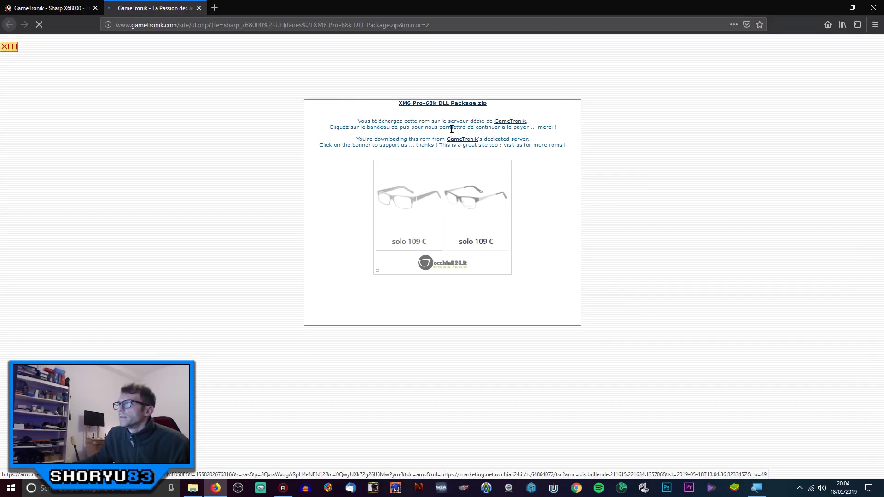
left_click(467, 105)
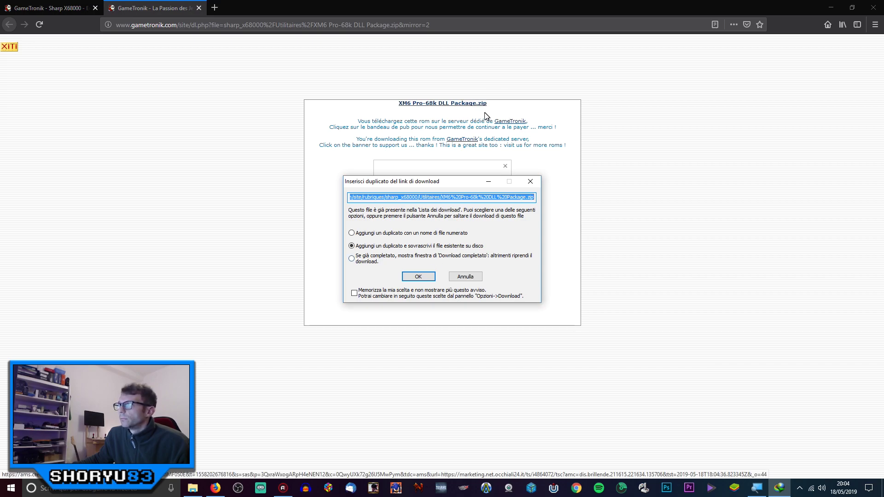
left_click(418, 276)
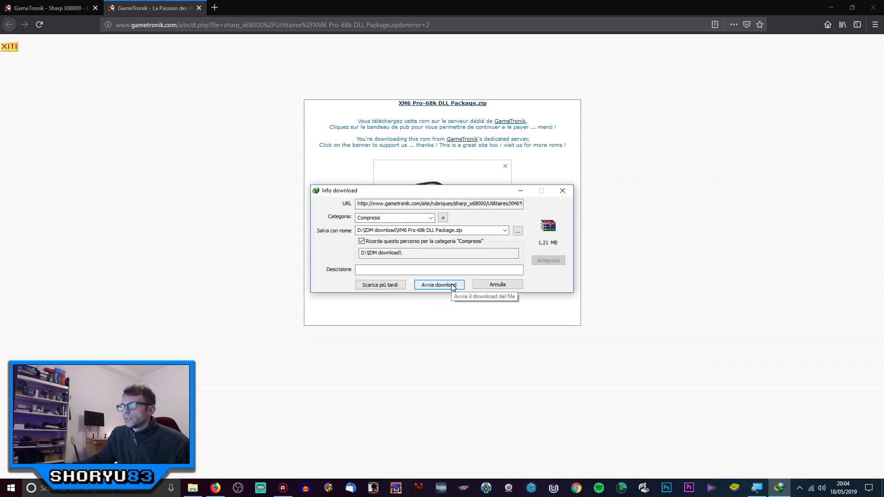
left_click(453, 287)
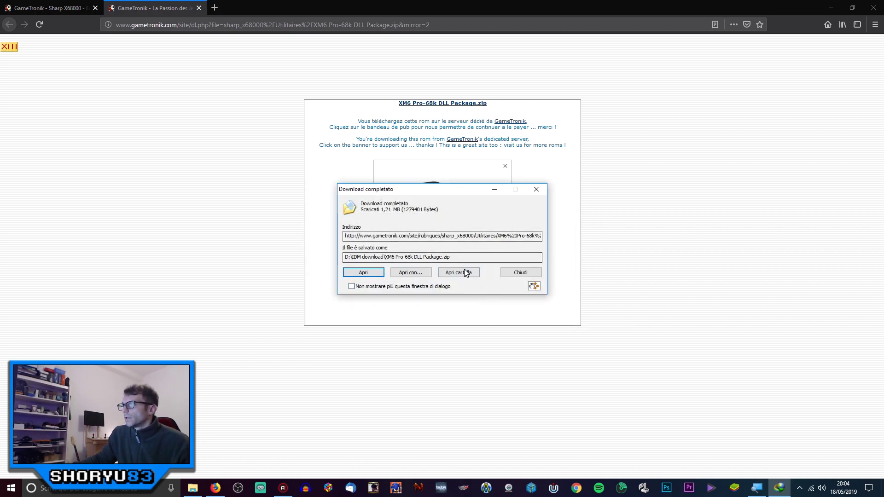
left_click(507, 272)
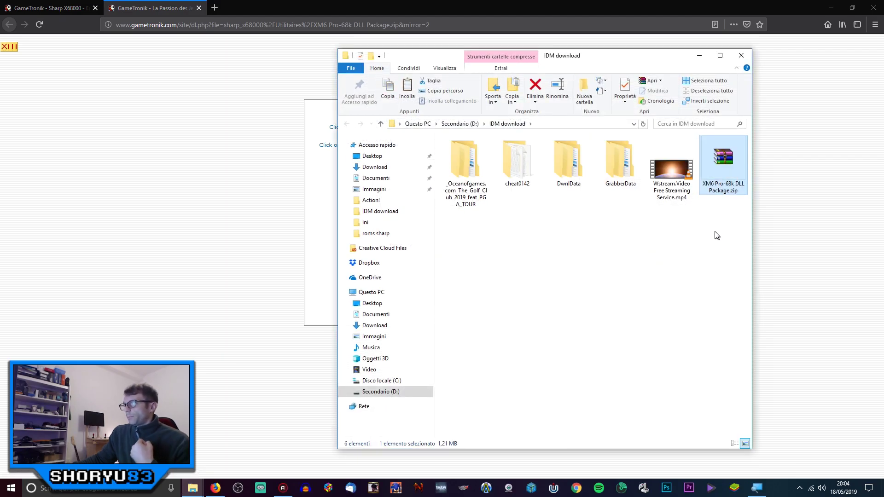
Copy XM6 Pro-68k DLL Package.zip from the IDM download folder into the desktop's sharp folder
left_click(729, 241)
left_click(726, 174)
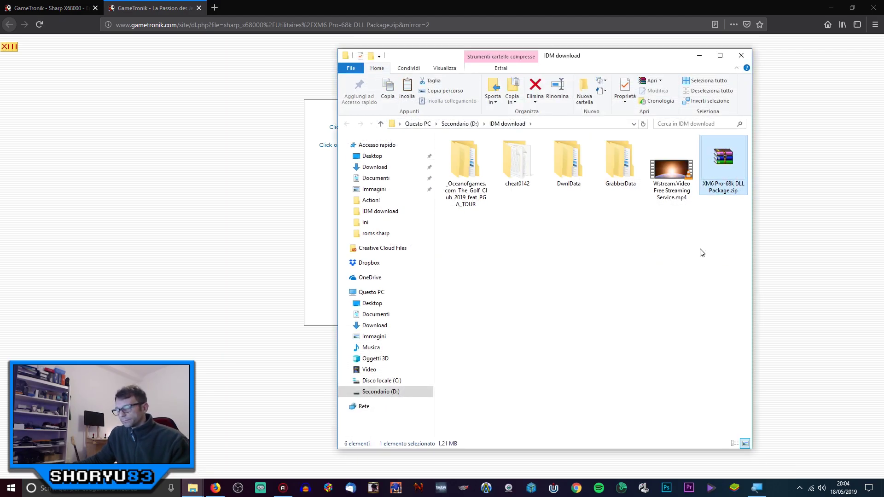
left_click(742, 55)
left_click(831, 7)
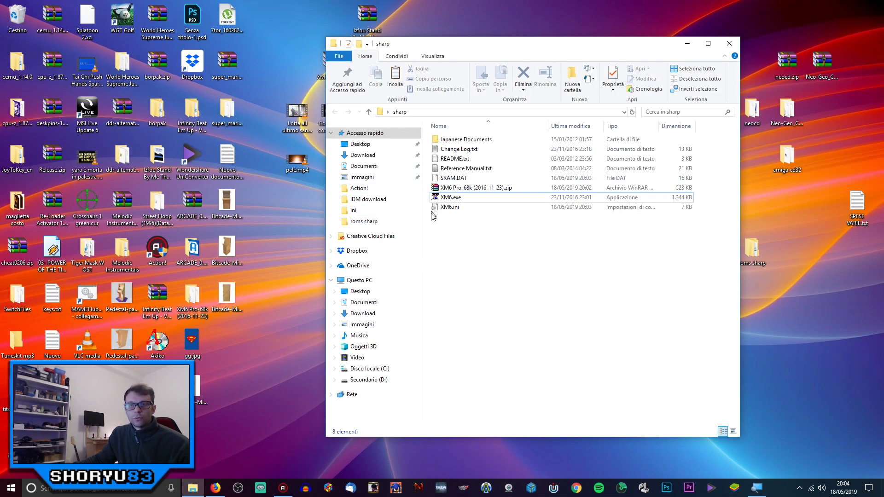
right_click(491, 267)
left_click(520, 331)
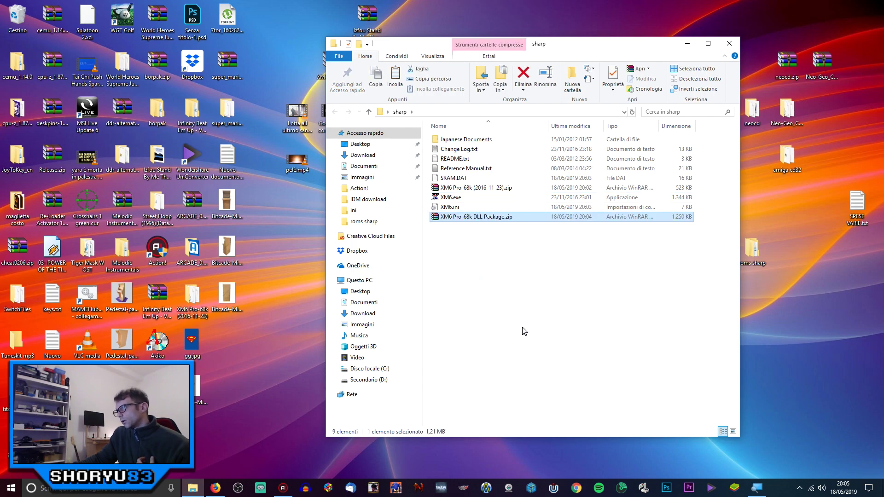
left_click(509, 218)
left_click(515, 290)
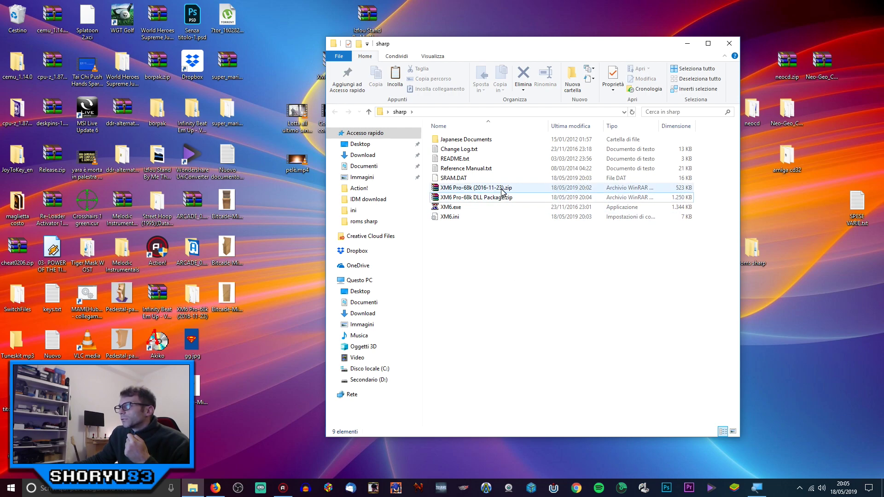
Look inside the XM6 Pro-68k DLL Package.zip archive and close it without extracting anything
double_click(501, 198)
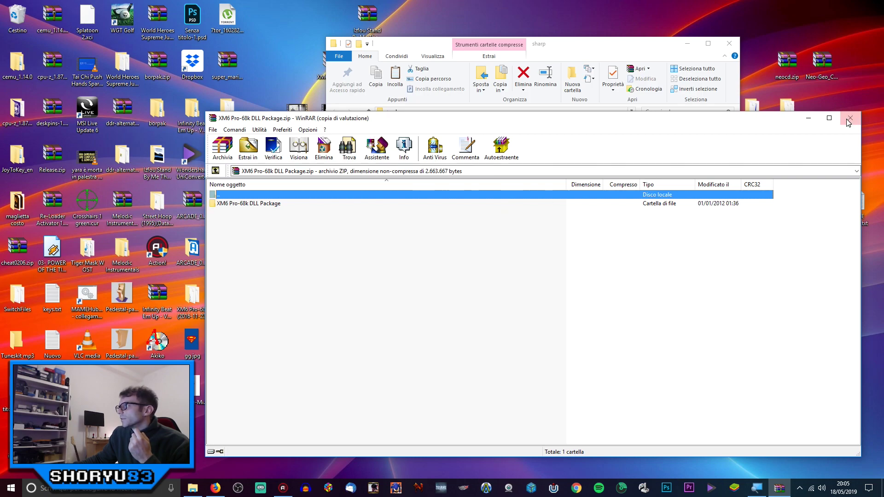
left_click(607, 252)
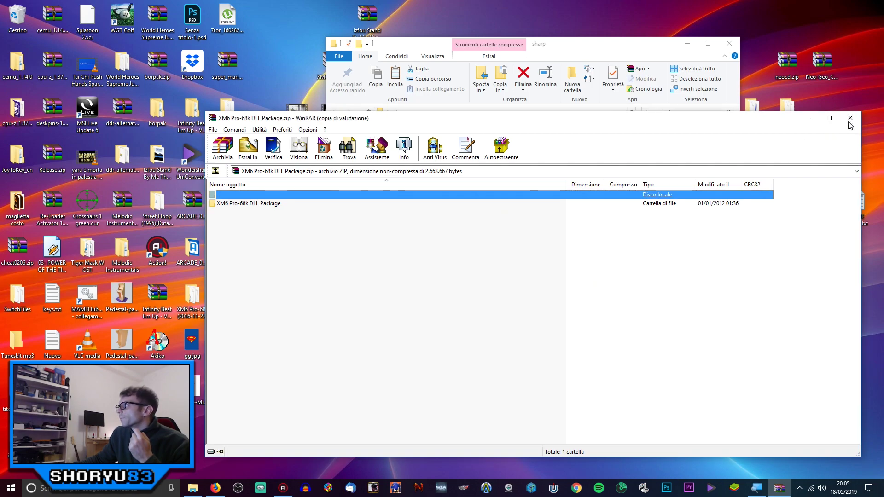
left_click(850, 118)
right_click(600, 308)
left_click(496, 286)
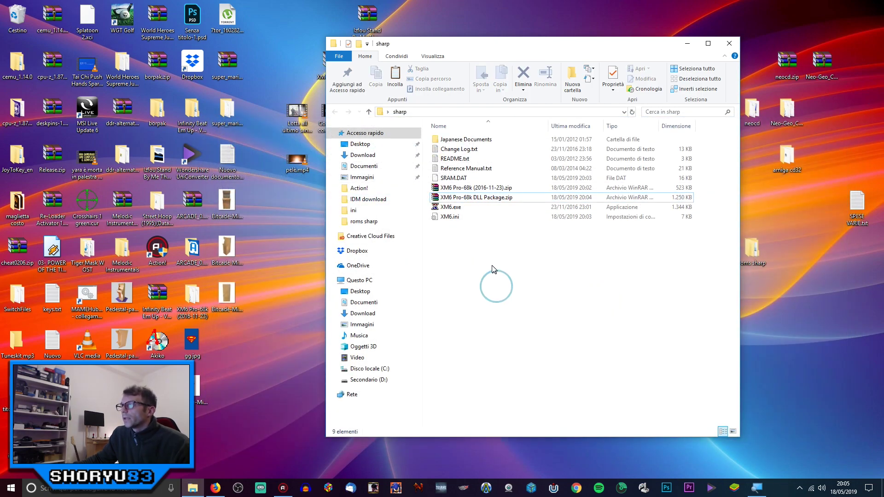
Extract the XM6 Pro-68k DLL Package.zip archive directly into the sharp folder
left_click(500, 201)
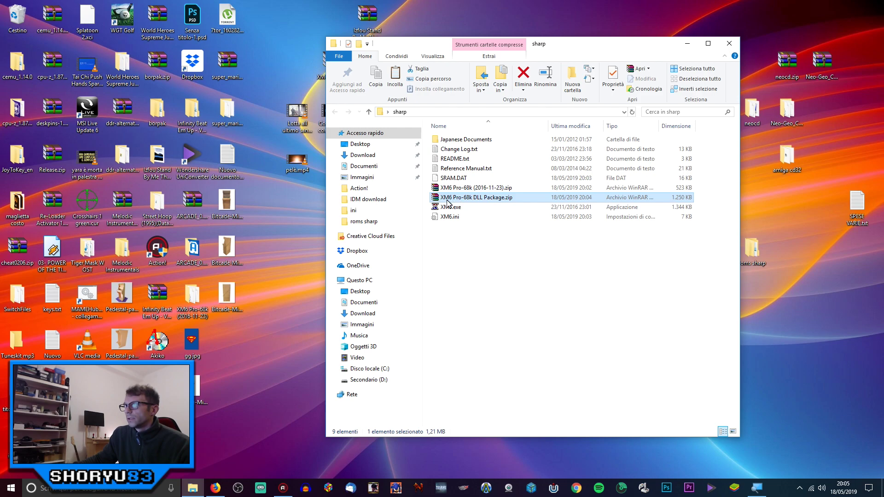
right_click(498, 201)
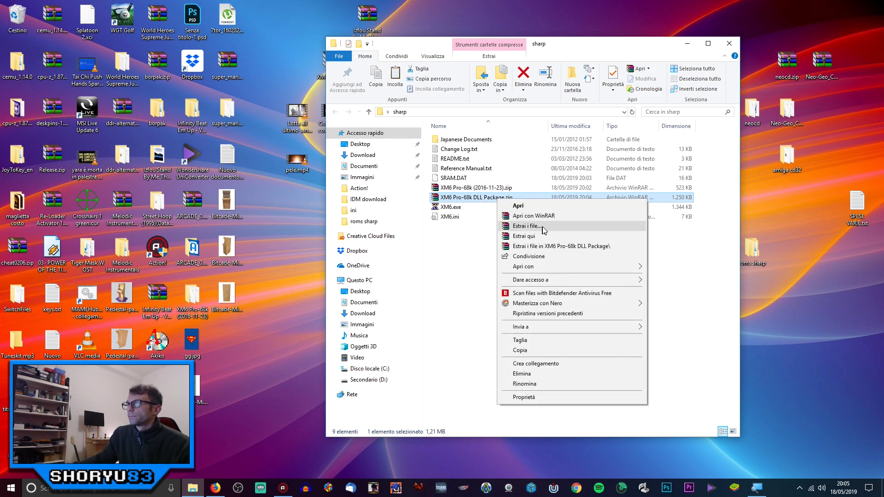
left_click(550, 237)
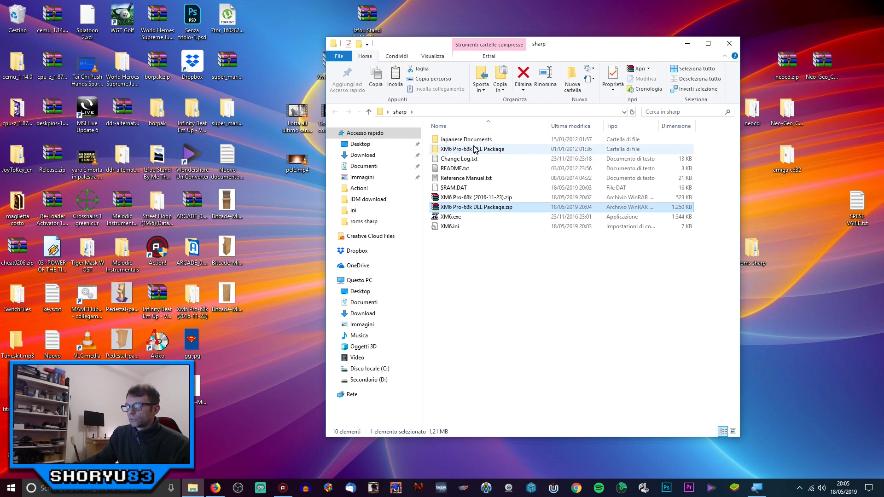
Copy all files from the extracted XM6 Pro-68k DLL Package folder into the main sharp folder
double_click(480, 152)
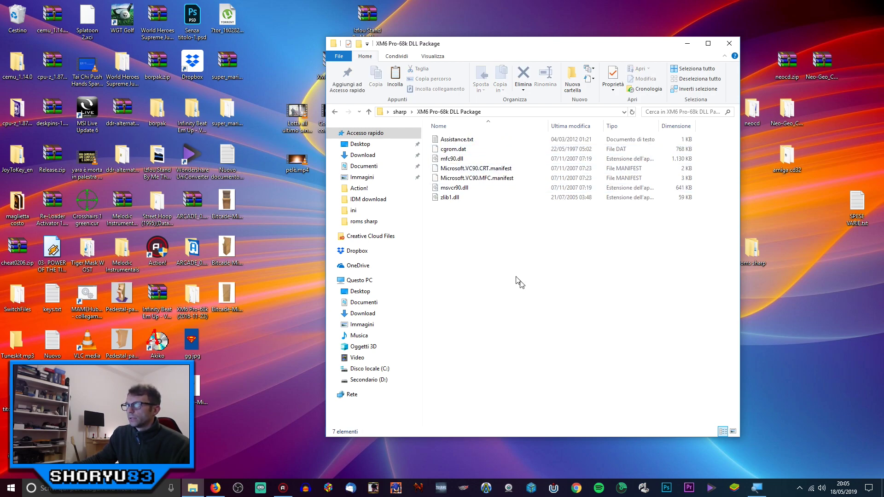
left_click_drag(615, 321, 495, 138)
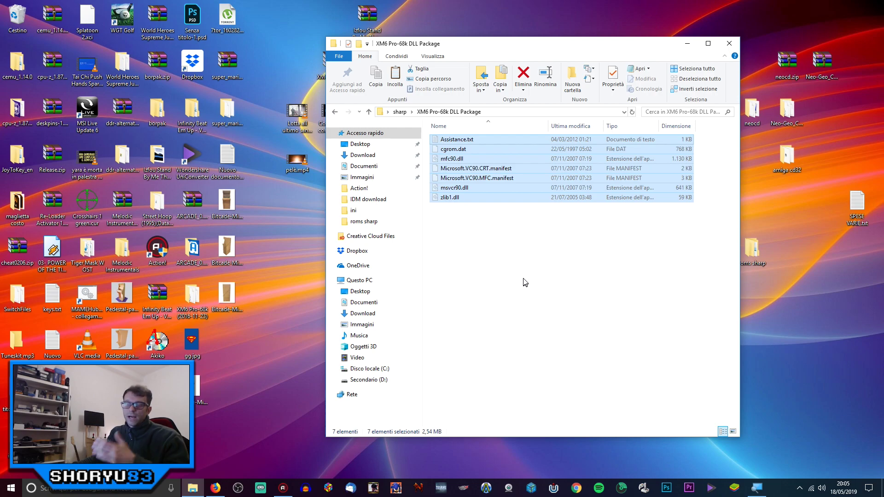
left_click(369, 112)
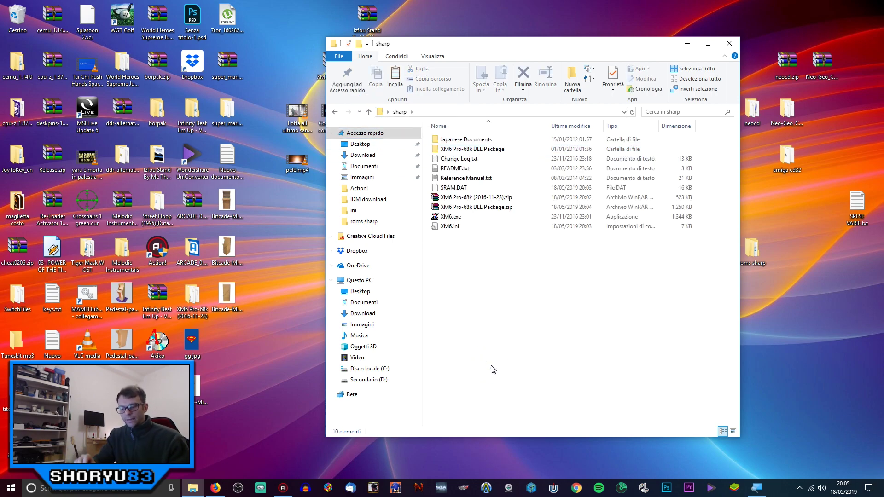
key("ctrl+v")
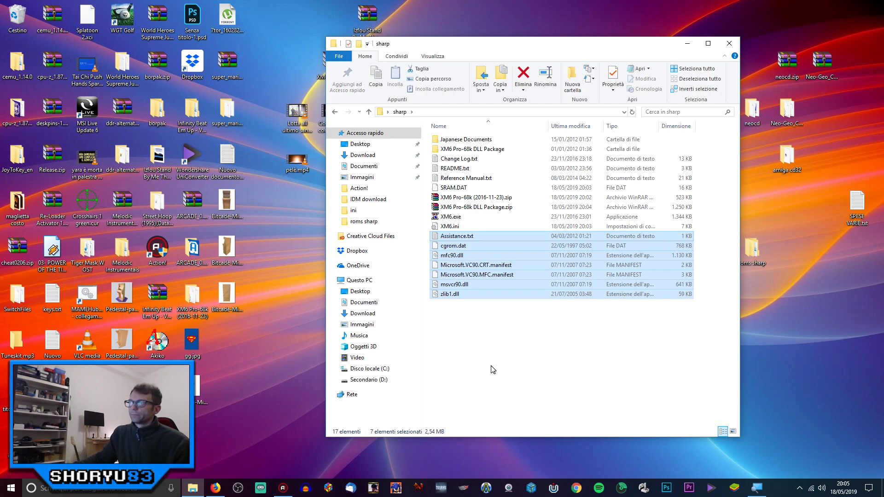
left_click(494, 364)
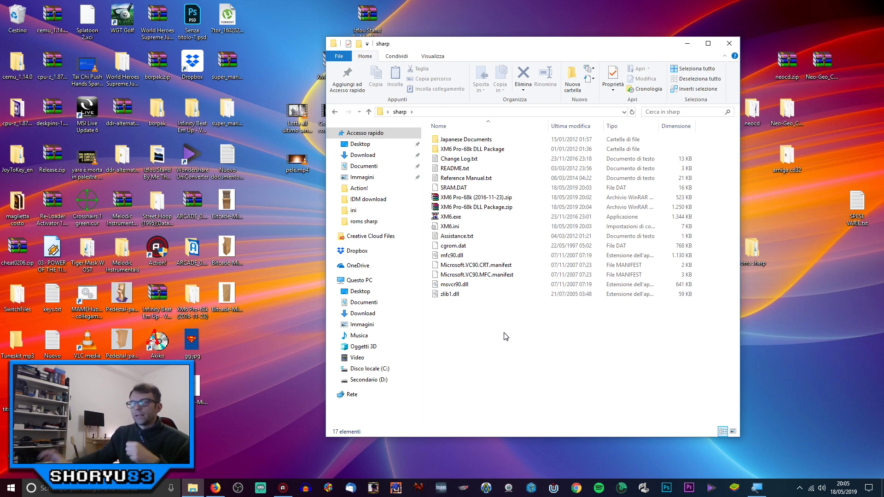
Run XM6.exe from the sharp folder and reposition the emulator window on the desktop
double_click(462, 219)
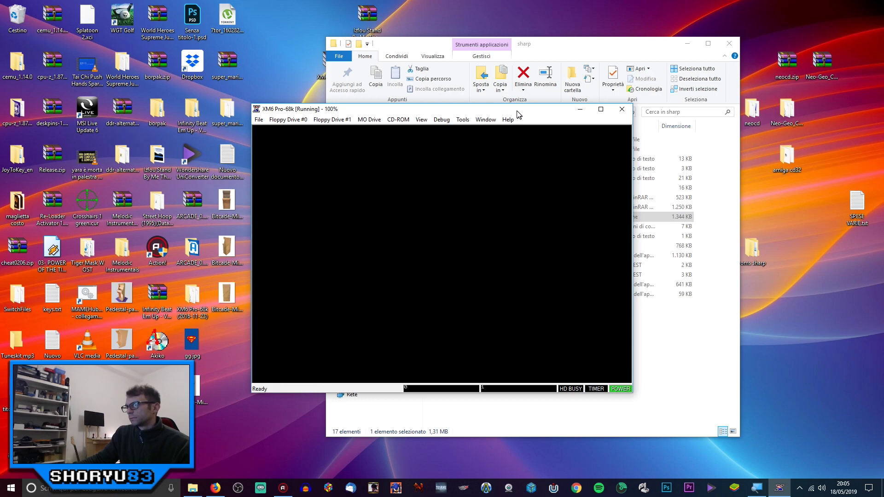
left_click_drag(517, 113, 581, 90)
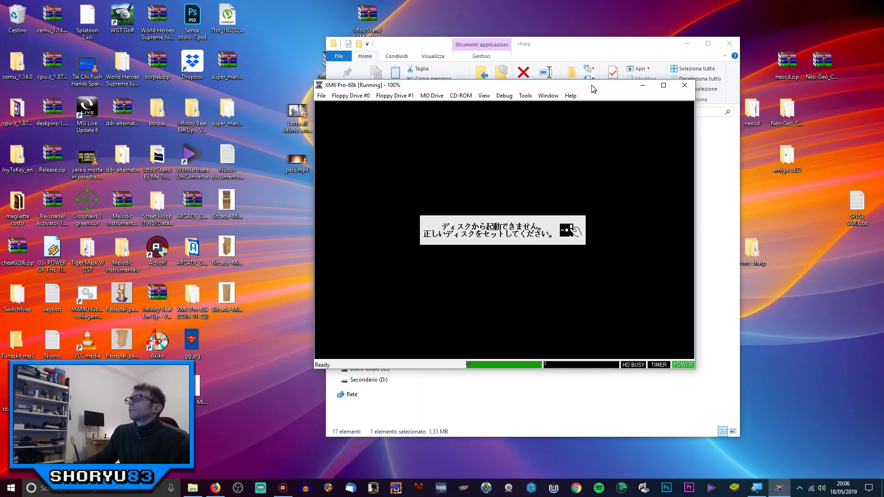
left_click_drag(593, 88, 615, 103)
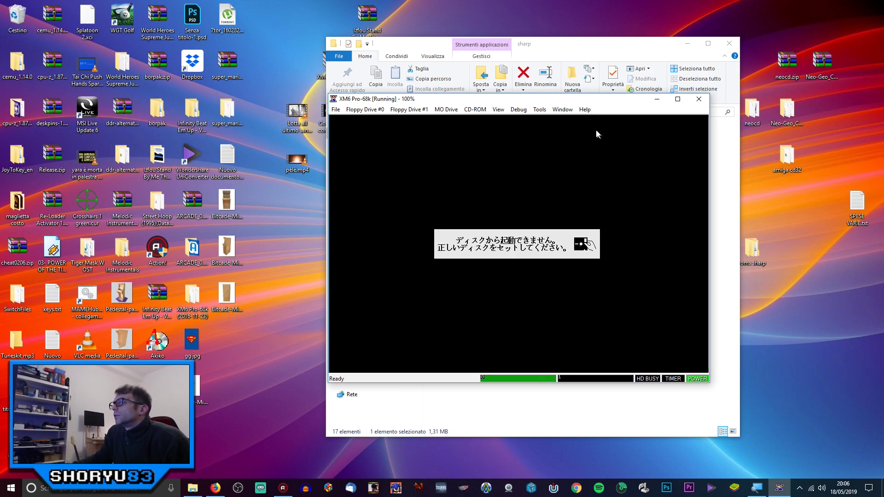
Turn off Stretch with Aspect Ratio and turn on Full Screen Rescale in the emulator's display settings
left_click(506, 112)
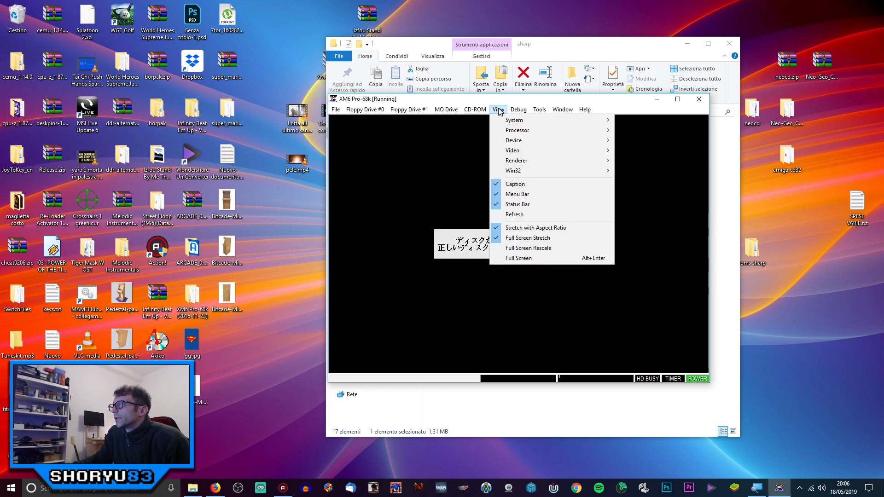
left_click(498, 111)
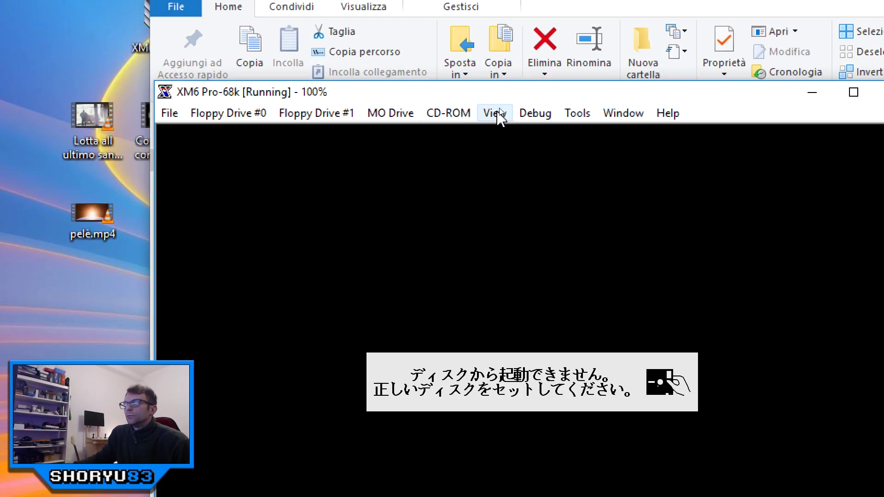
left_click(499, 115)
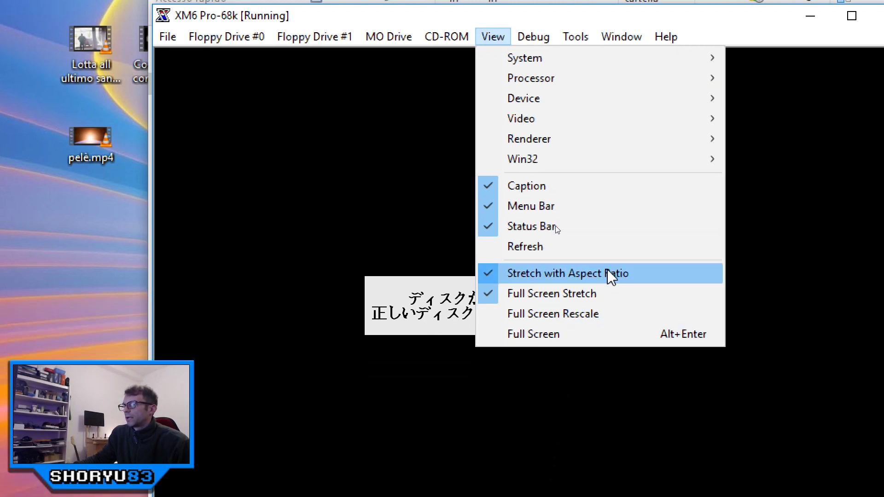
left_click(535, 278)
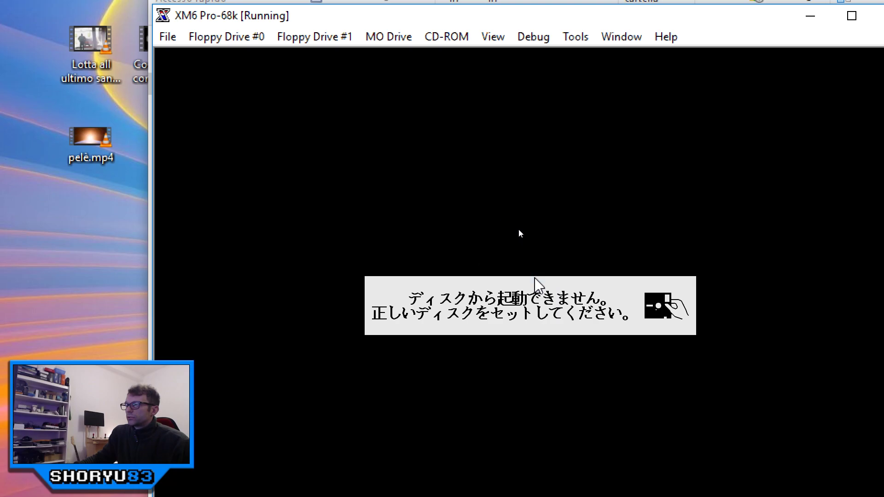
left_click(492, 37)
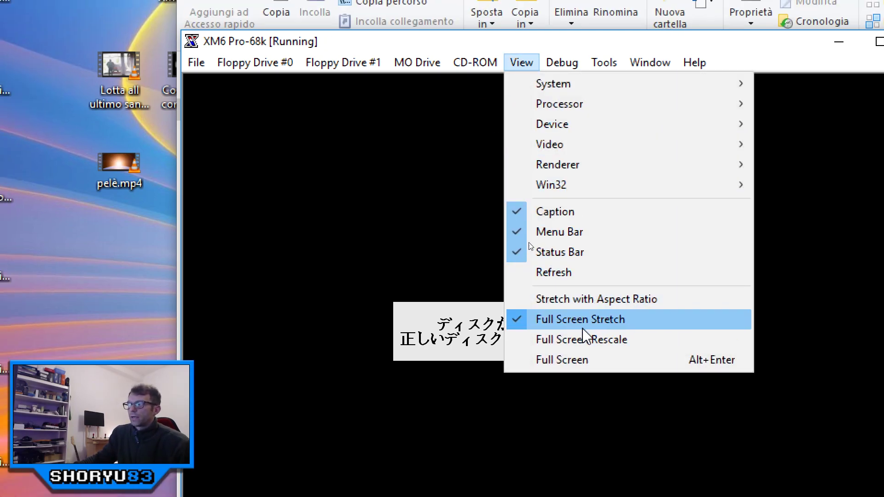
left_click(621, 343)
left_click(530, 63)
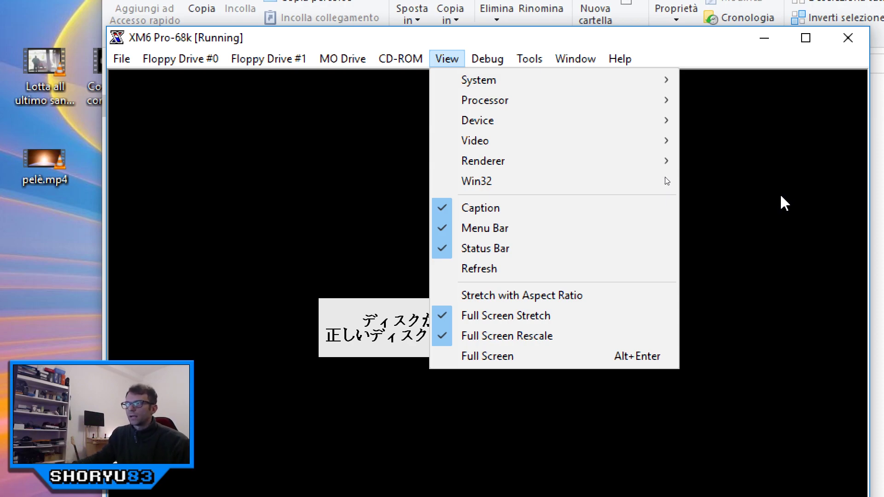
left_click(123, 59)
left_click(123, 59)
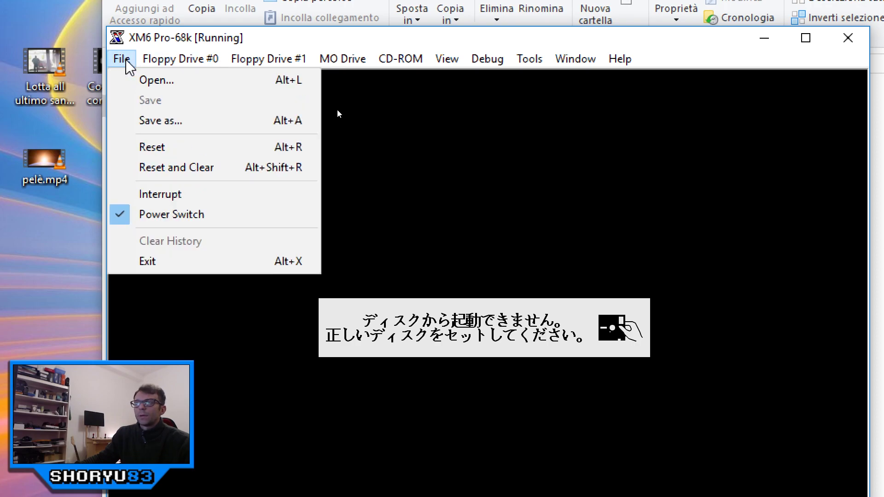
mouse_move(187, 65)
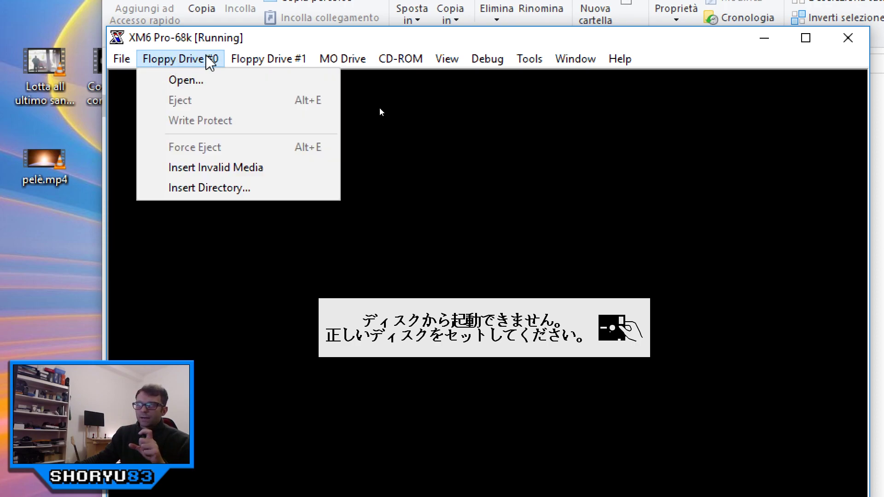
mouse_move(306, 64)
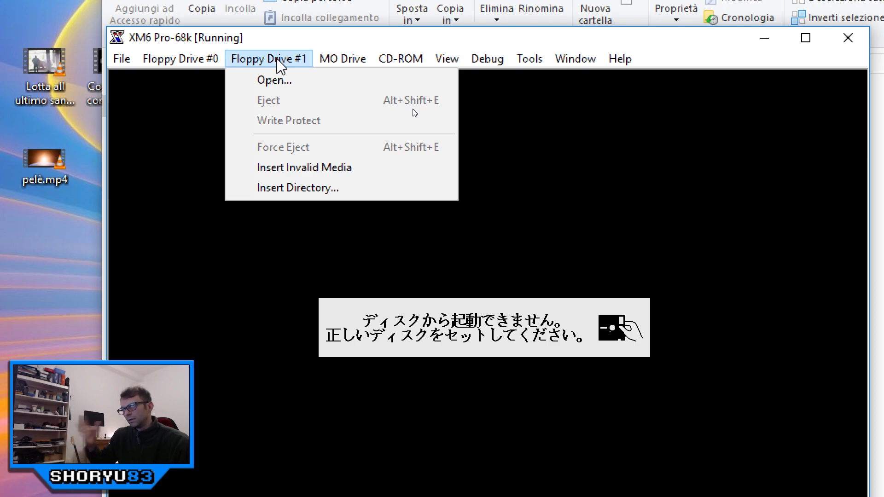
mouse_move(385, 71)
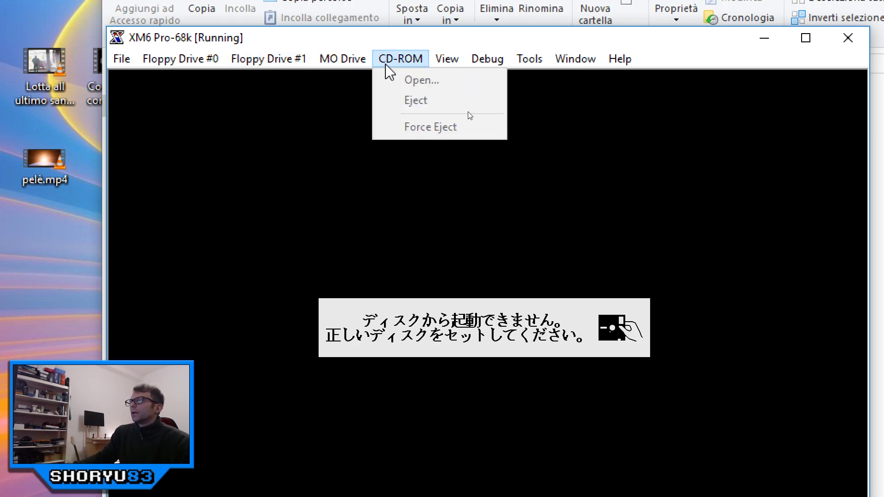
mouse_move(440, 66)
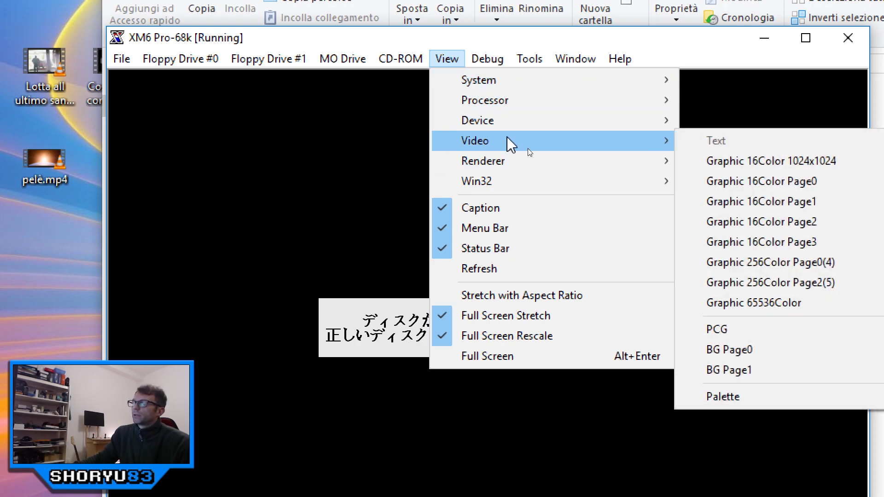
mouse_move(551, 167)
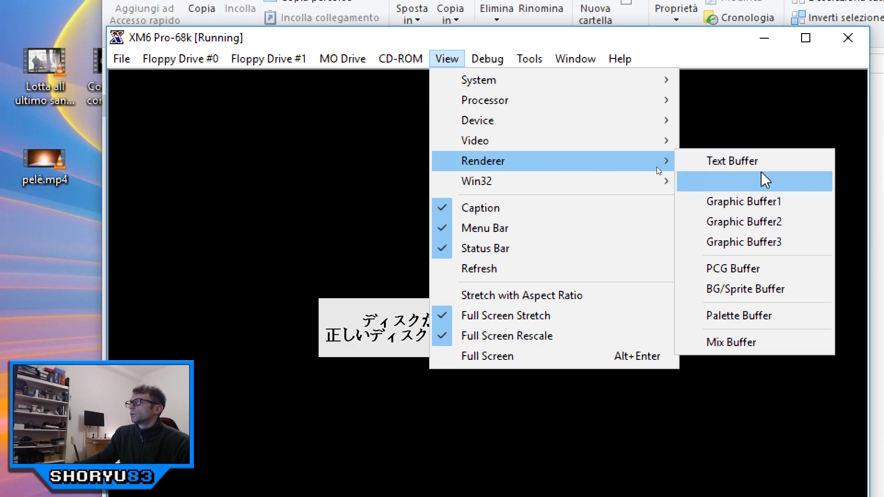
mouse_move(492, 65)
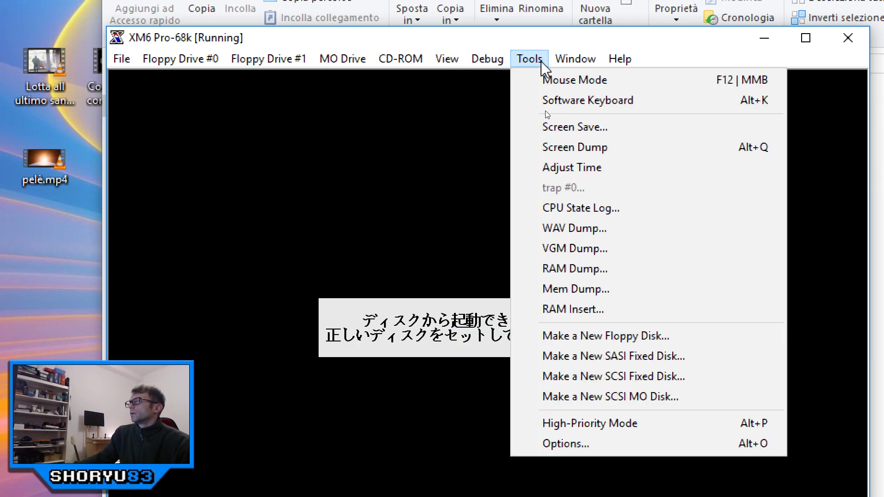
Open the emulator's options and review the available system clock speeds and the memory settings
mouse_move(541, 65)
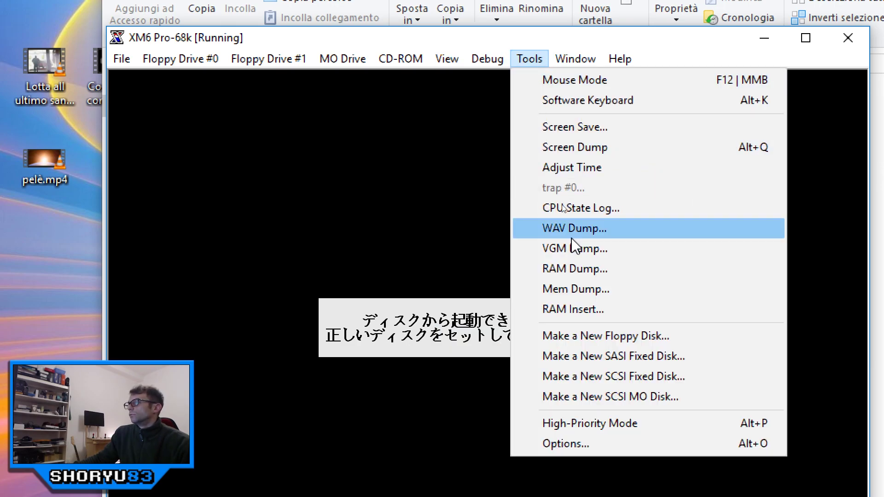
left_click(620, 443)
left_click_drag(479, 152, 576, 96)
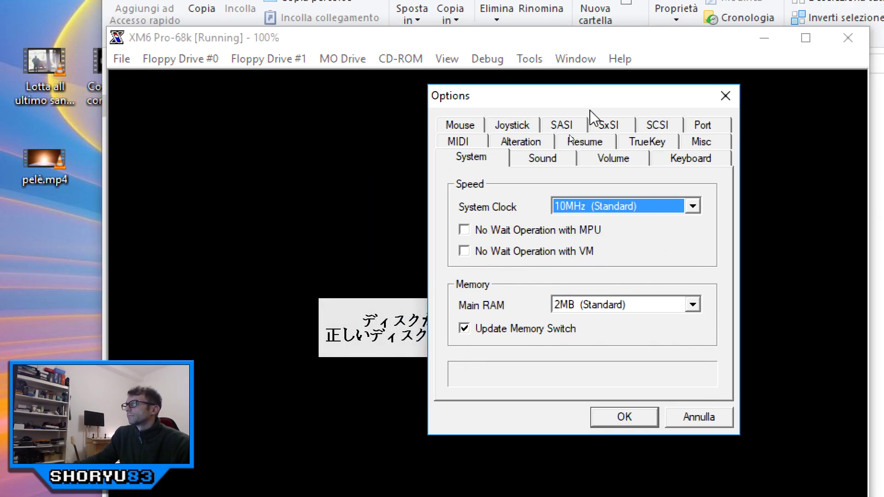
left_click(694, 206)
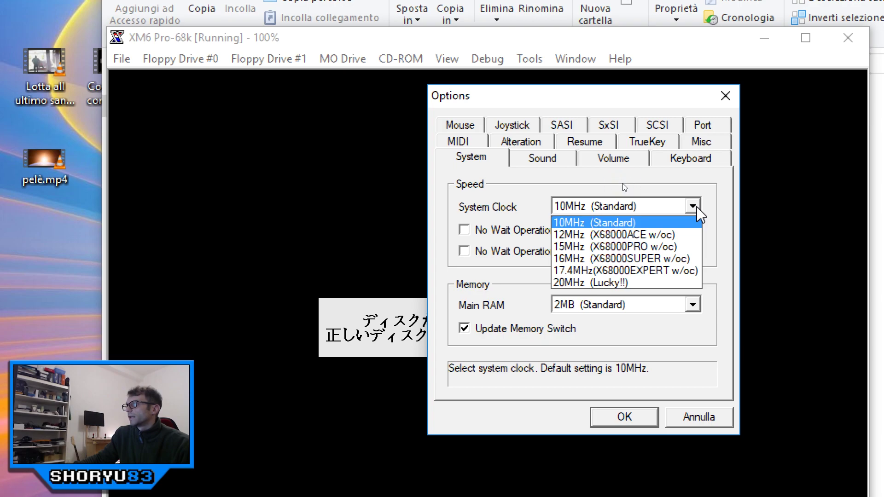
left_click(717, 216)
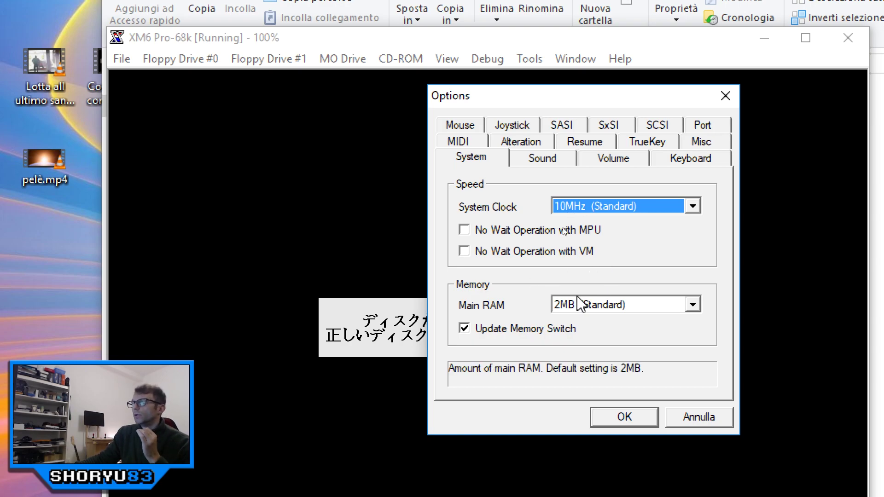
Review the sound output device choices, the sample rate and the volume levels in the emulator options
left_click(542, 157)
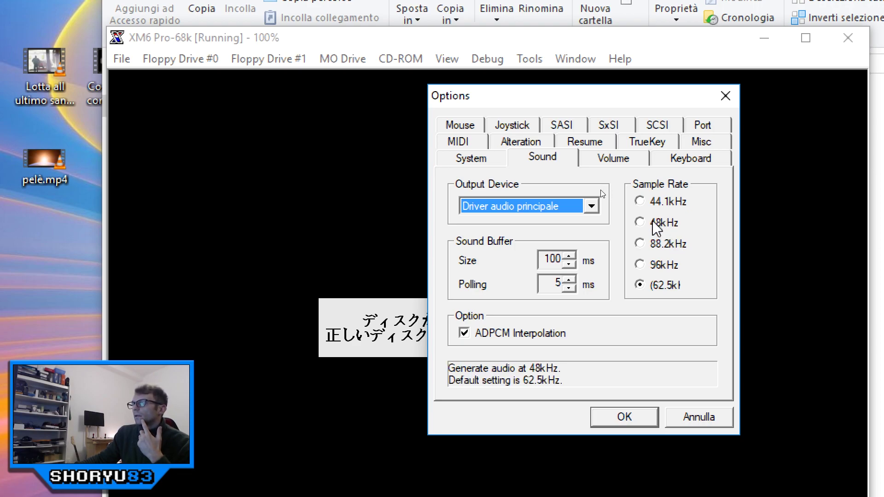
left_click(592, 207)
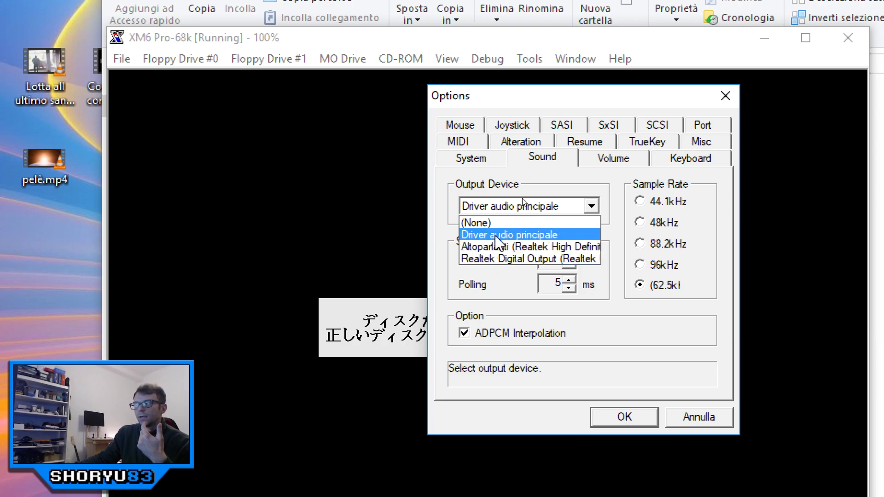
left_click(598, 179)
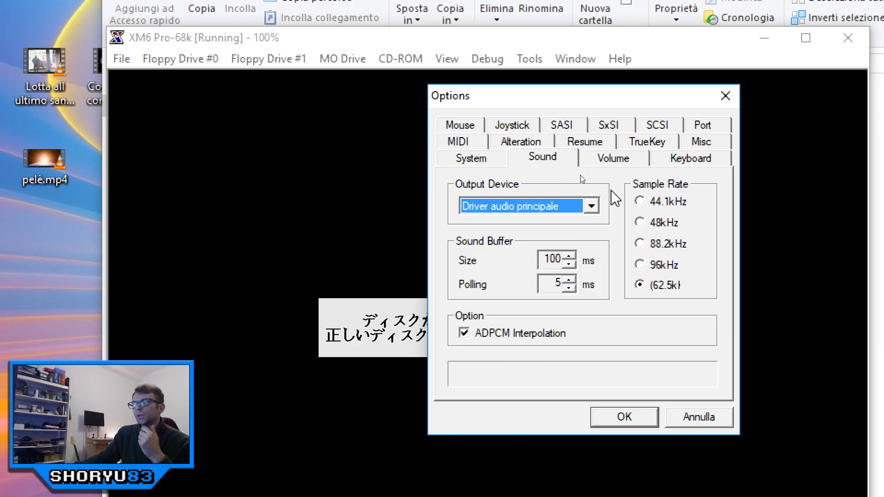
left_click(626, 156)
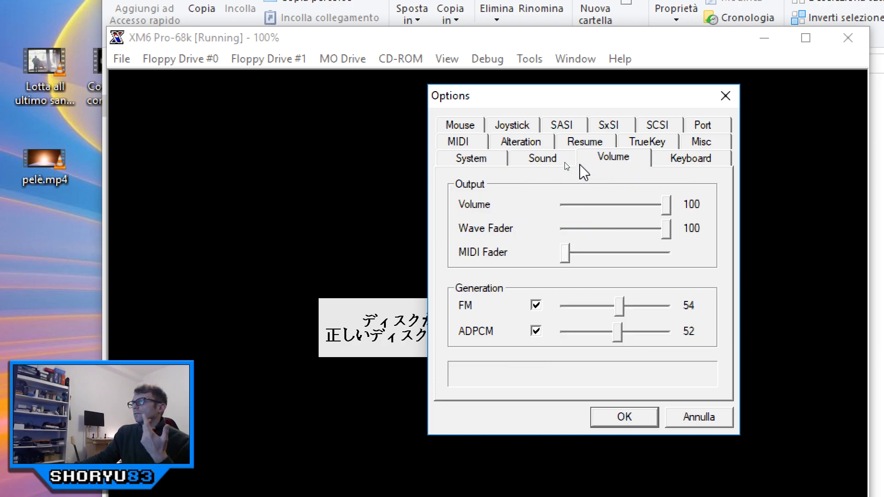
left_click(552, 160)
Inspect the joystick options and DeviceA's gamepad button assignments, leaving the button setup without saving
left_click(703, 158)
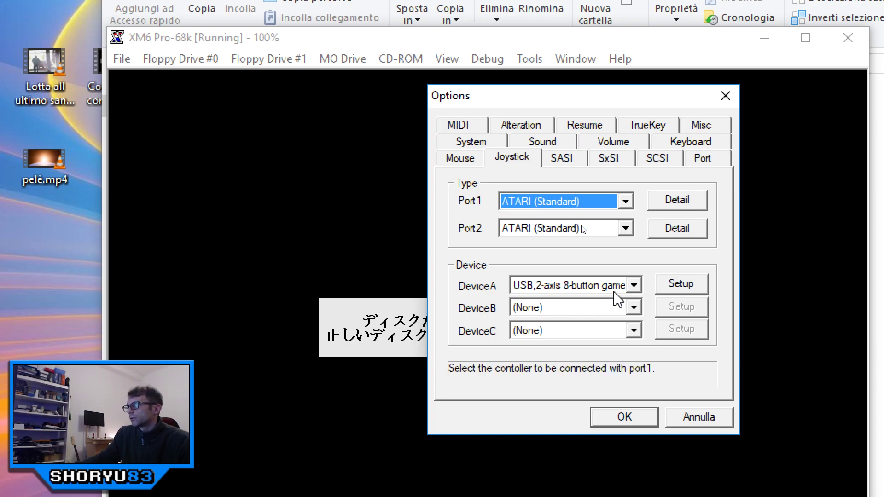
left_click(699, 286)
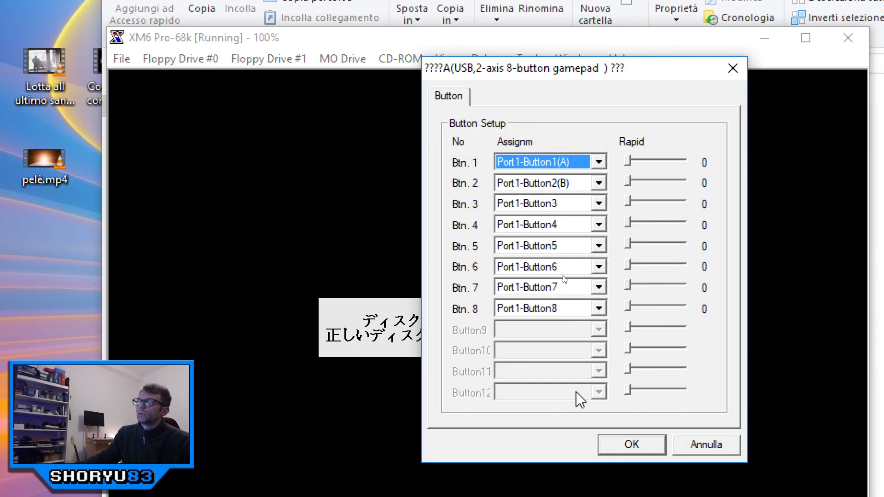
left_click(715, 436)
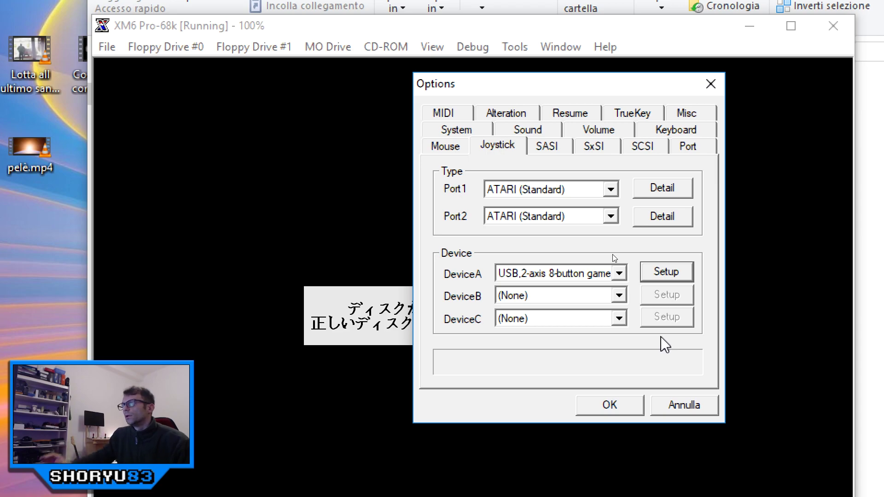
Review the Alteration, Resume, TrueKey, Misc, Port and Keyboard options, and dismiss the options dialog without saving
left_click(507, 114)
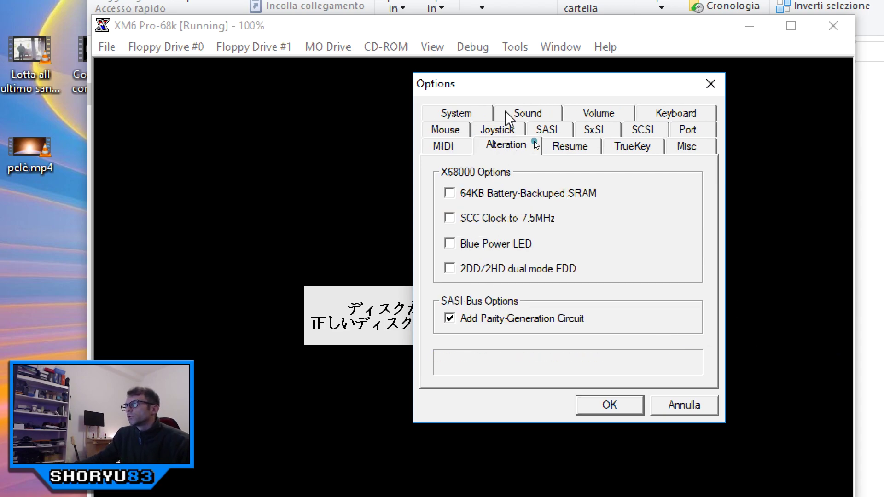
left_click(578, 146)
left_click(633, 147)
left_click(691, 145)
left_click(701, 131)
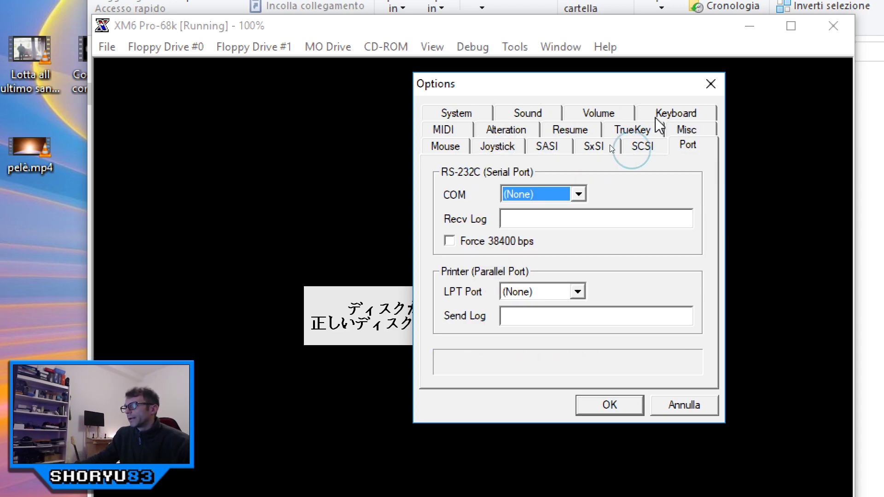
left_click(676, 113)
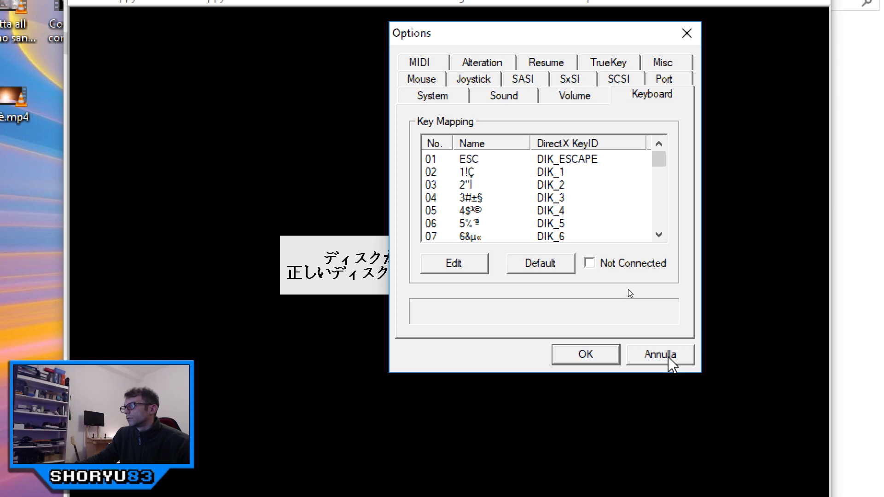
left_click(669, 358)
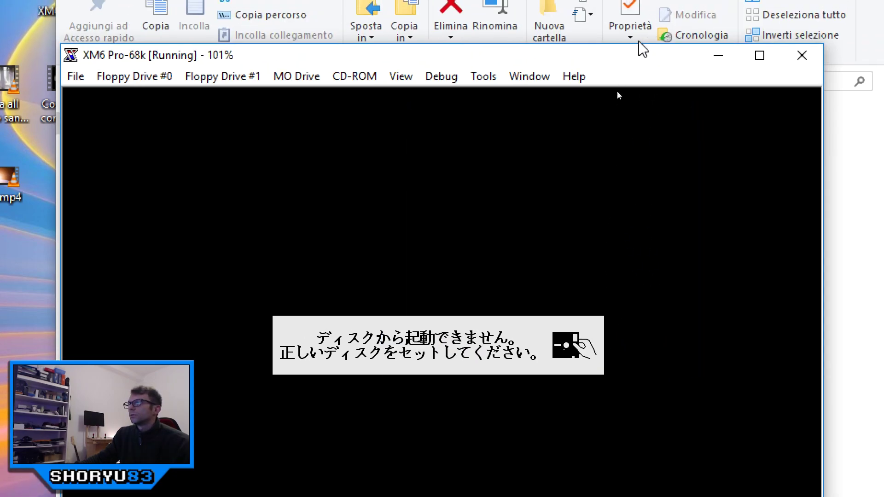
Reposition the emulator window and close the emulator to return to the sharp folder
left_click(543, 77)
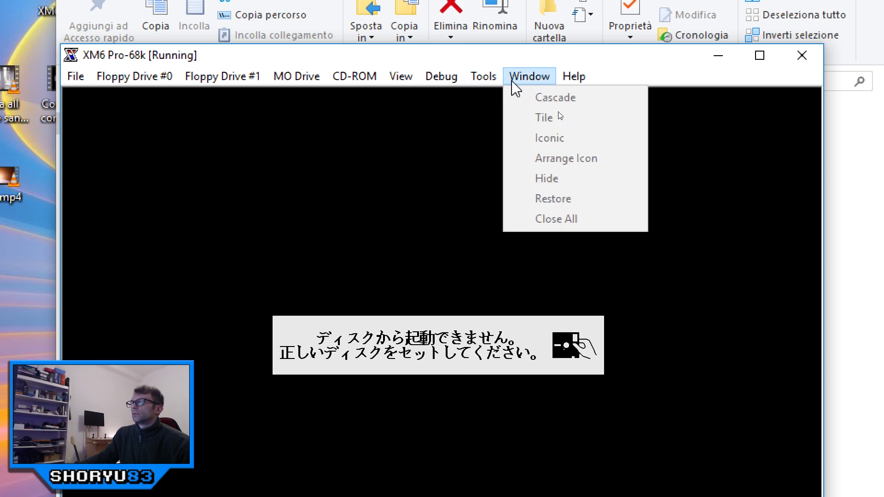
left_click(642, 75)
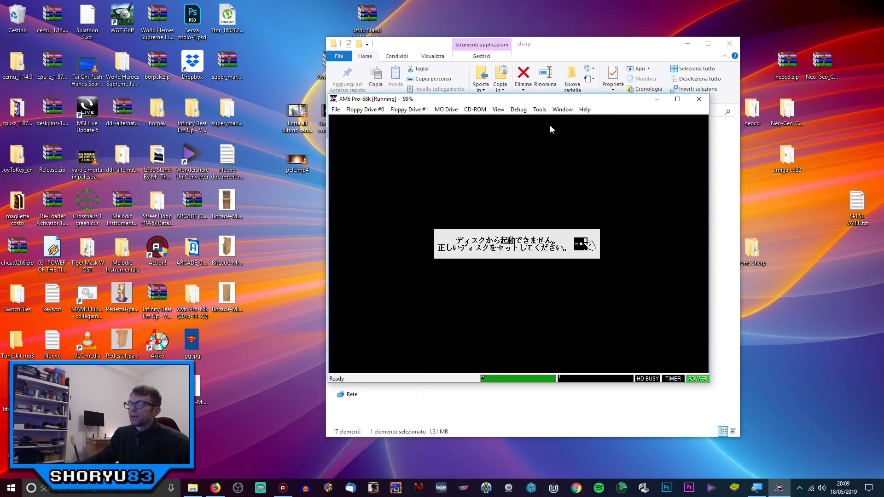
left_click_drag(618, 99, 619, 82)
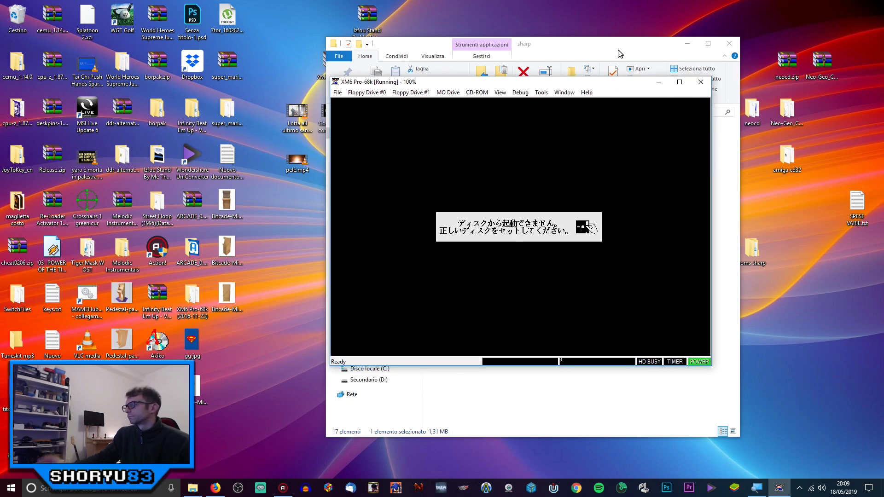
left_click(701, 82)
left_click(543, 371)
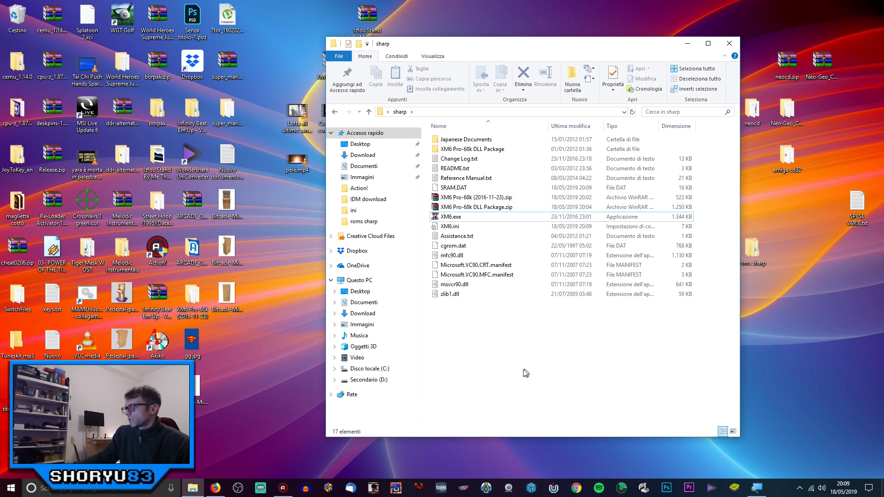
Switch to Firefox, close the DLL package download page and open GameTronik's complete listing of Sharp X68000 games
left_click(215, 488)
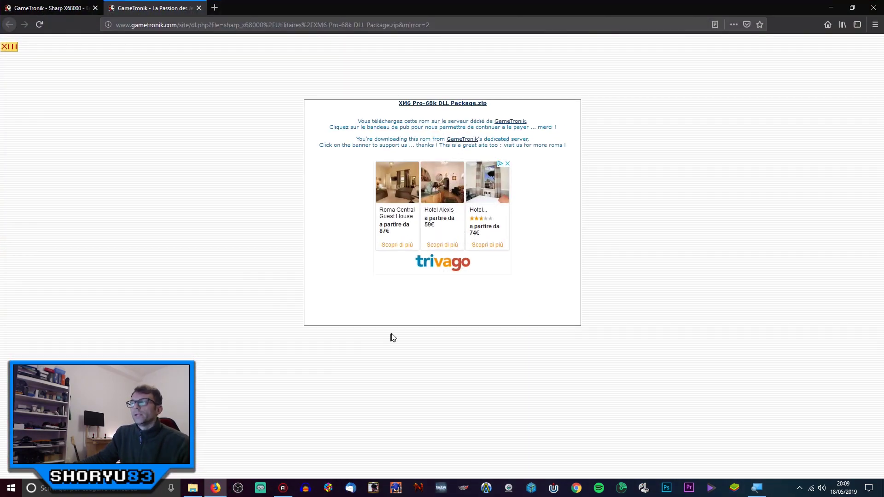
left_click(84, 6)
left_click(152, 8)
left_click(200, 9)
scroll(329, 203, "up", 10)
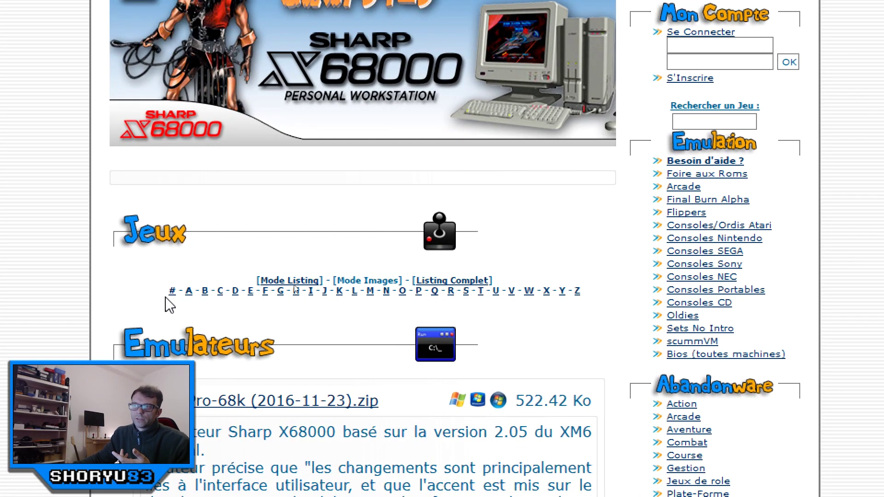
left_click(446, 278)
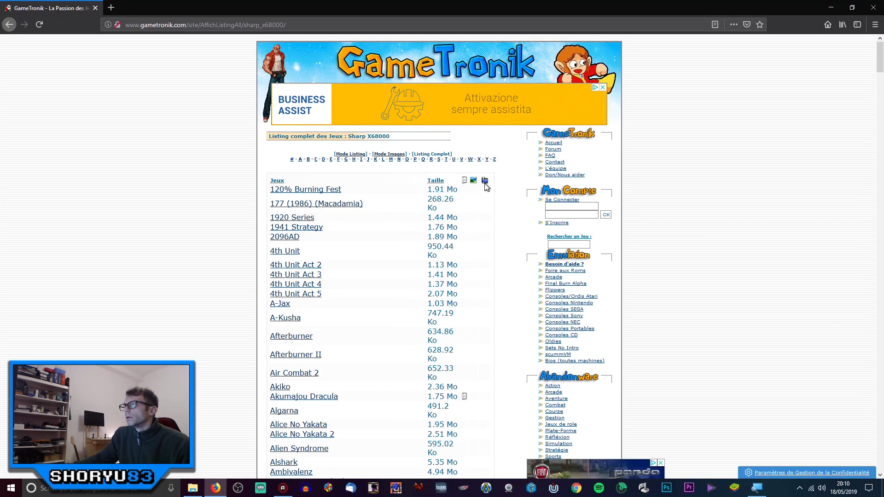
Browse the complete Sharp X68000 game listing, return to its beginning and close the browser
scroll(475, 198, "down", 20)
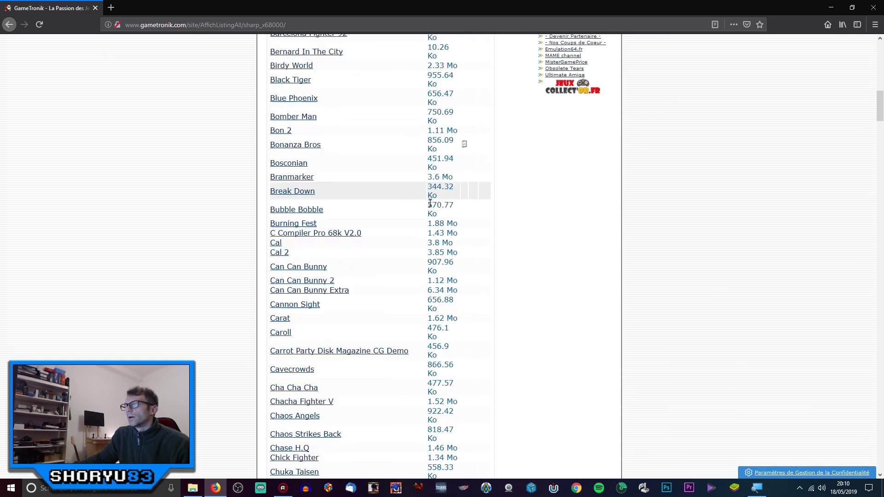
scroll(430, 205, "down", 10)
left_click_drag(880, 187, 882, 54)
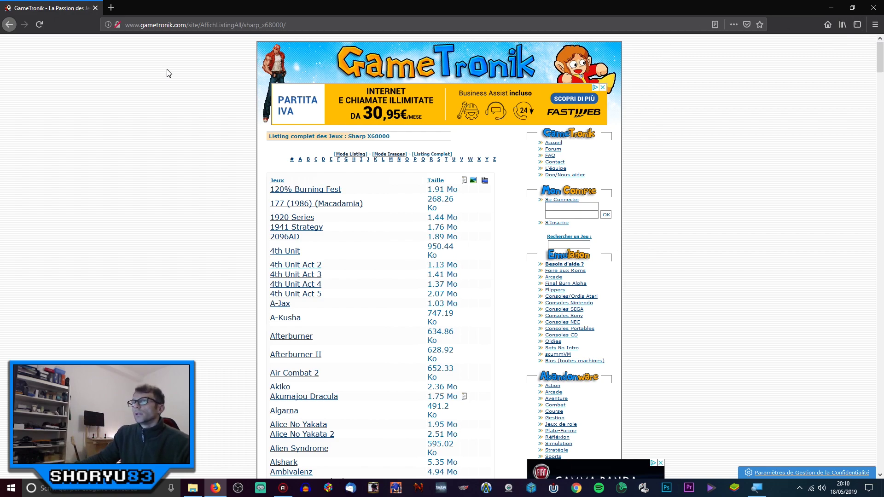
left_click(878, 8)
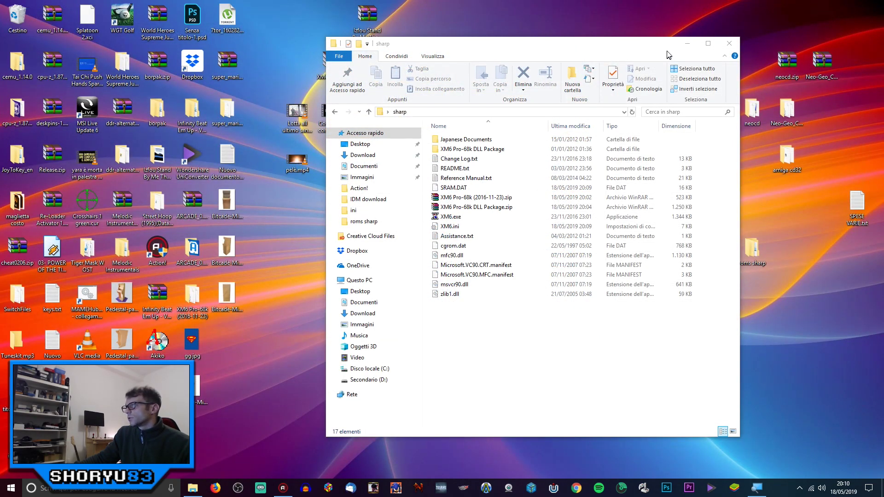
Check the desktop's roms sharp folder and move it into the sharp folder
left_click_drag(659, 48, 568, 44)
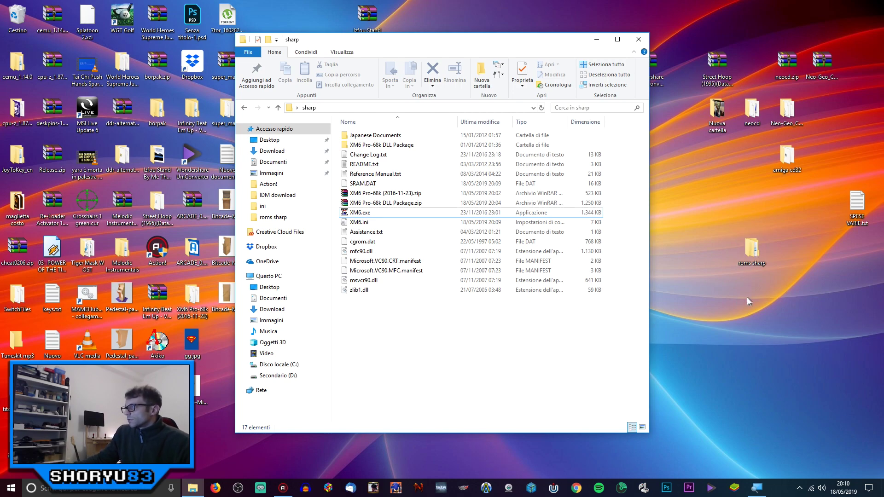
double_click(755, 257)
left_click(639, 39)
left_click(753, 253)
left_click_drag(638, 305, 438, 330)
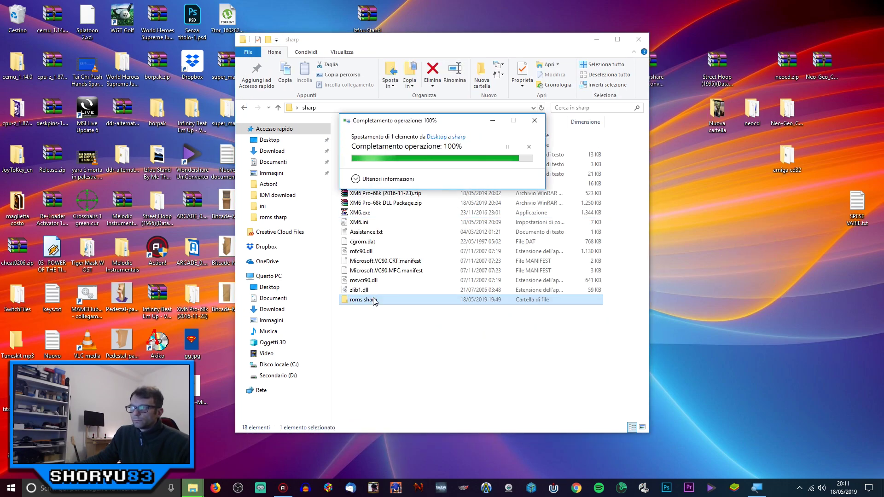
Rename the roms sharp folder inside the sharp folder to roms
left_click(371, 301)
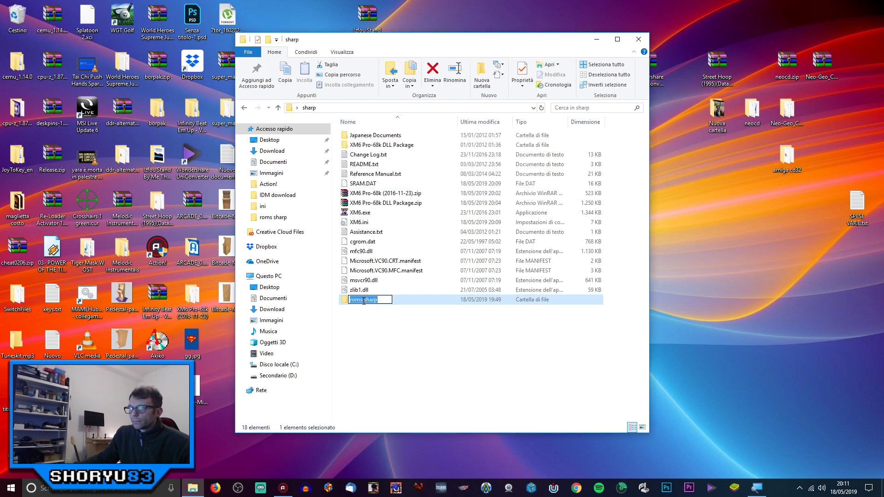
left_click(362, 301)
key("Delete")
key("Delete")
key("Delete")
key("Delete")
key("Delete")
key("Delete")
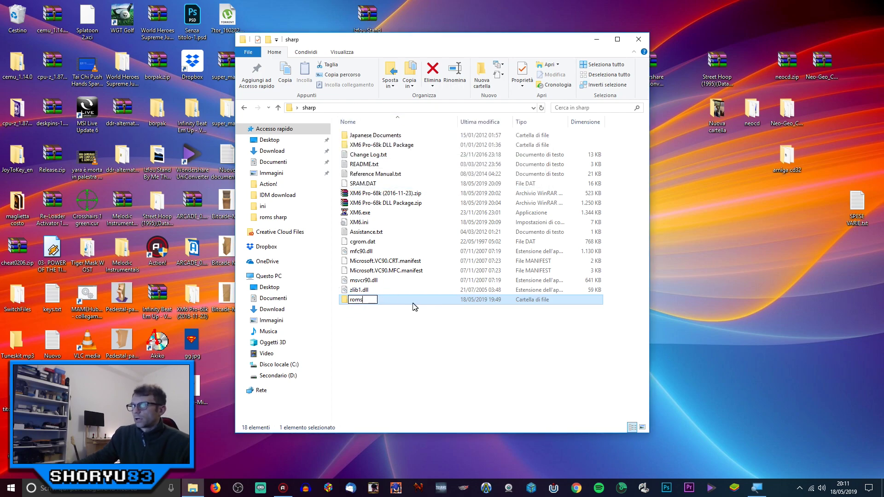
left_click(409, 360)
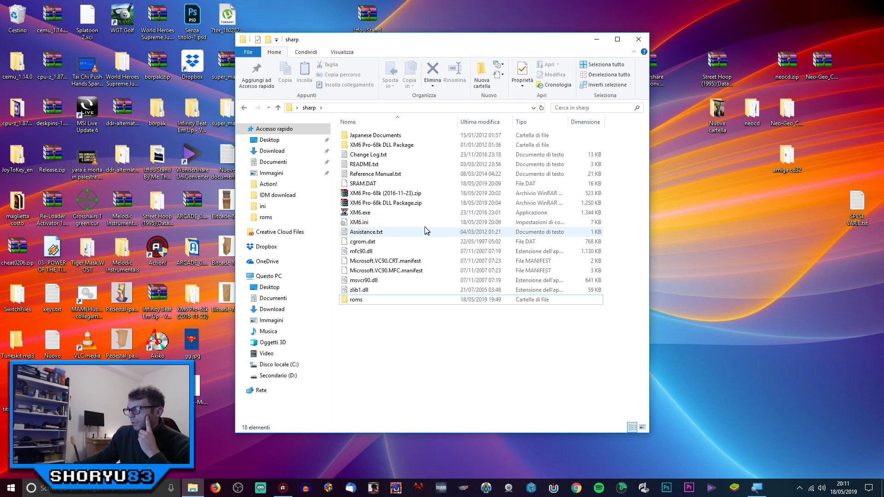
Launch XM6.exe and load Bubble Bobble (1989)(Dempa)[xdf].zip from the roms folder into Floppy Drive #0
left_click(377, 214)
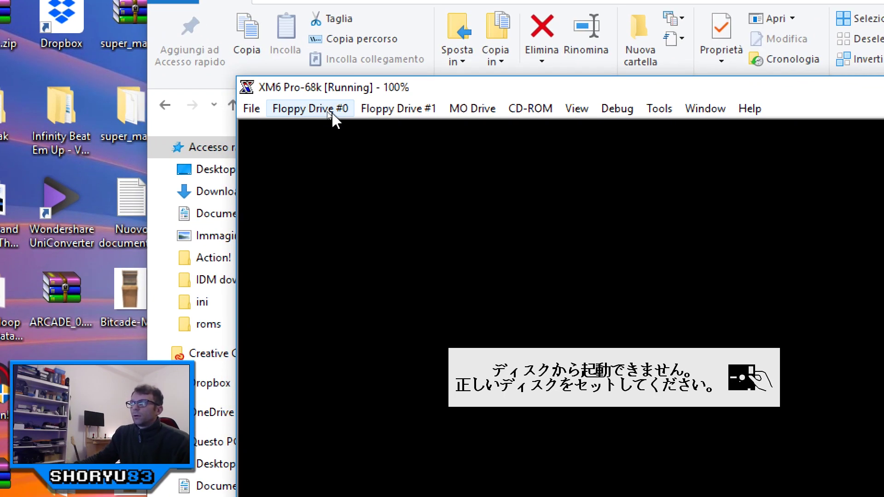
left_click(330, 111)
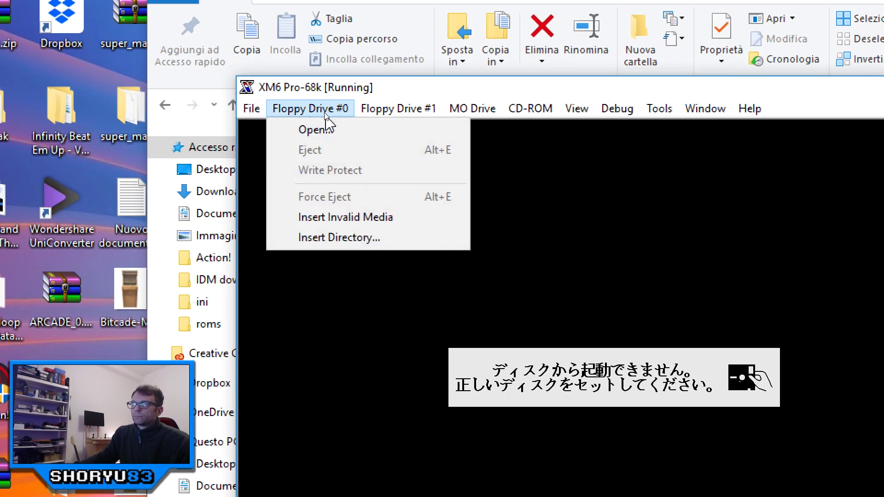
left_click(323, 131)
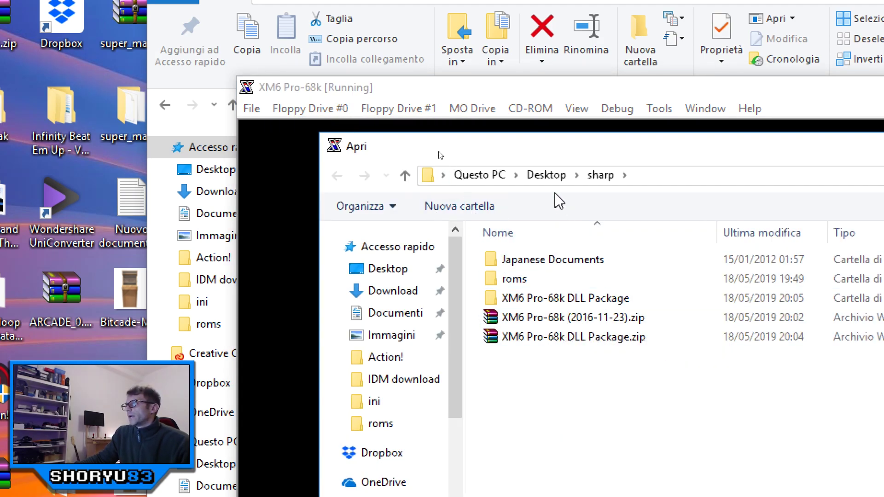
double_click(525, 282)
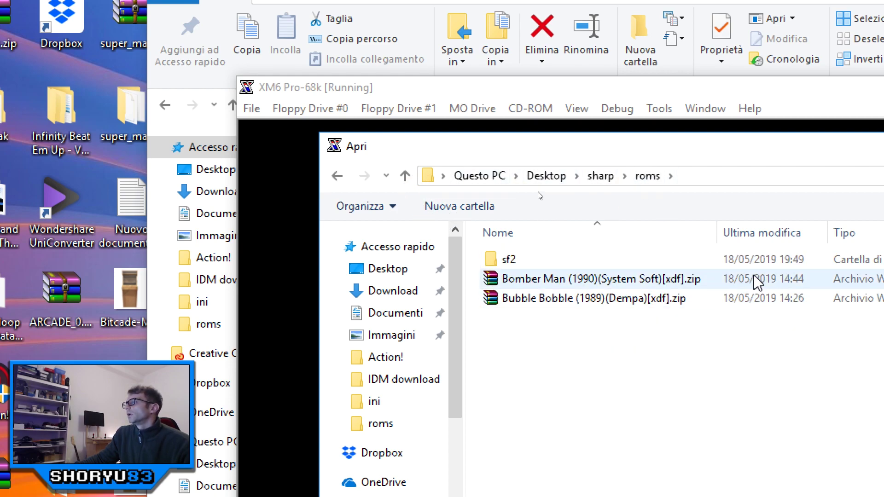
left_click_drag(734, 159, 617, 70)
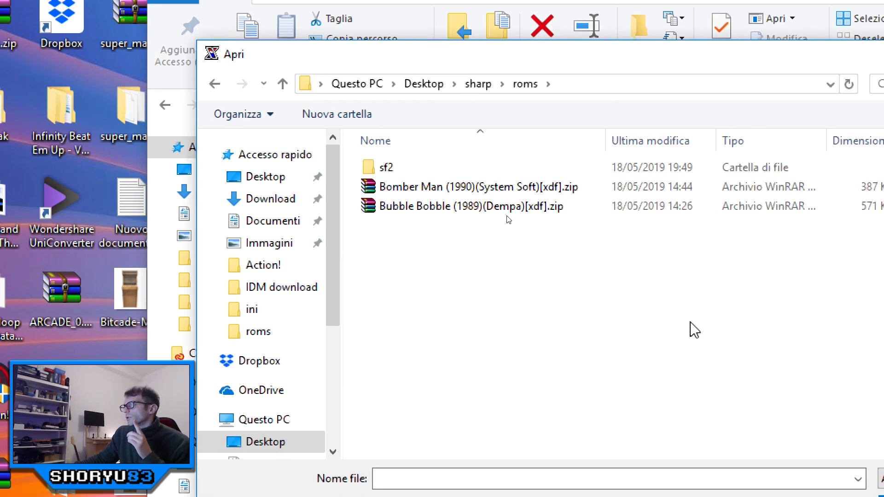
left_click(468, 218)
left_click_drag(585, 65, 421, 27)
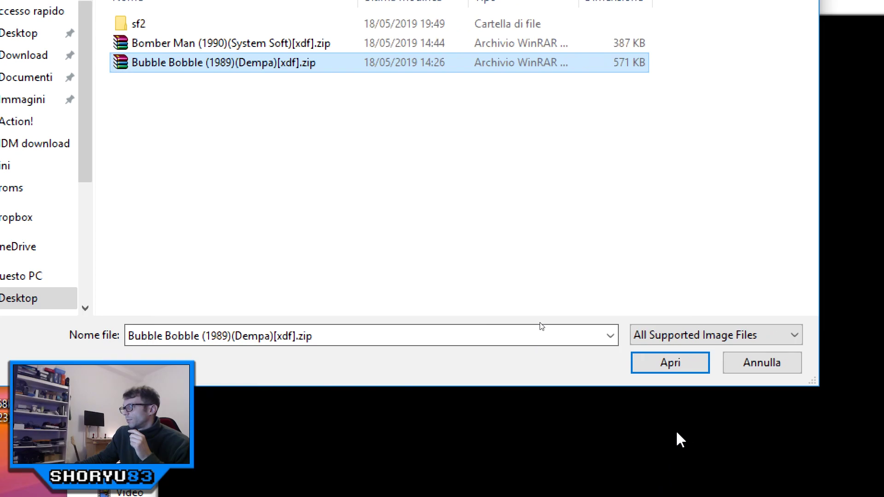
left_click(675, 366)
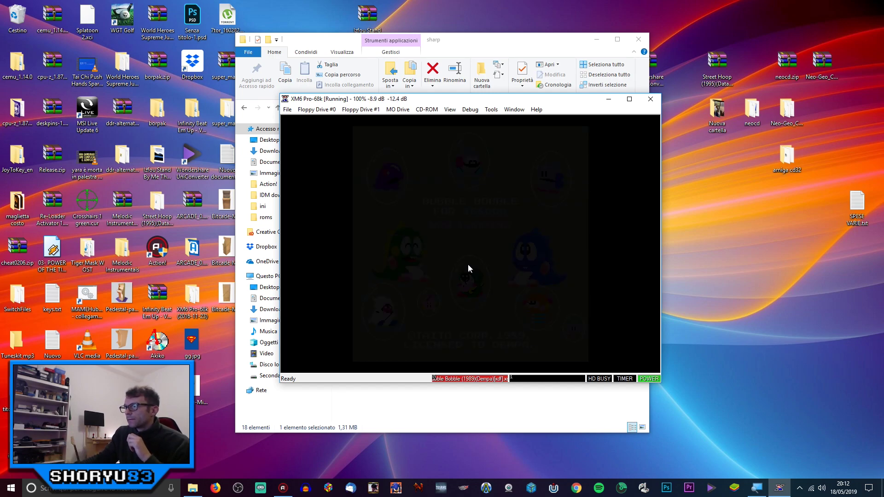
Reposition the emulator window slightly higher and switch the running game to full screen
left_click_drag(567, 102, 567, 96)
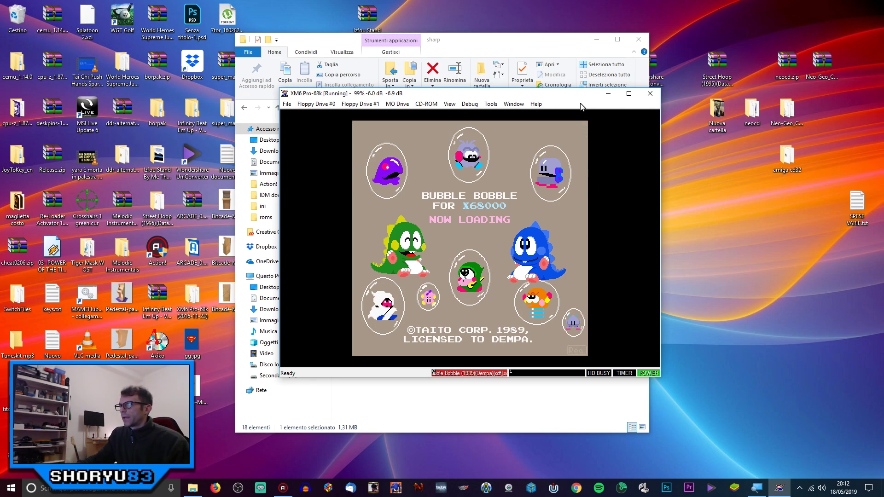
left_click_drag(581, 99, 578, 97)
key("alt+Return")
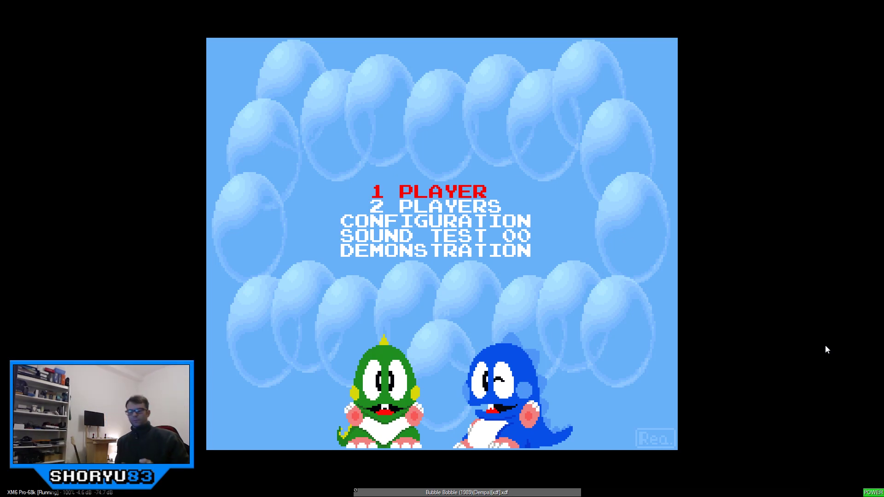
Look through the entries of Bubble Bobble's title menu and return to 1 Player
key("Down")
key("Down")
key("Down")
key("Down")
key("Down")
key("Down")
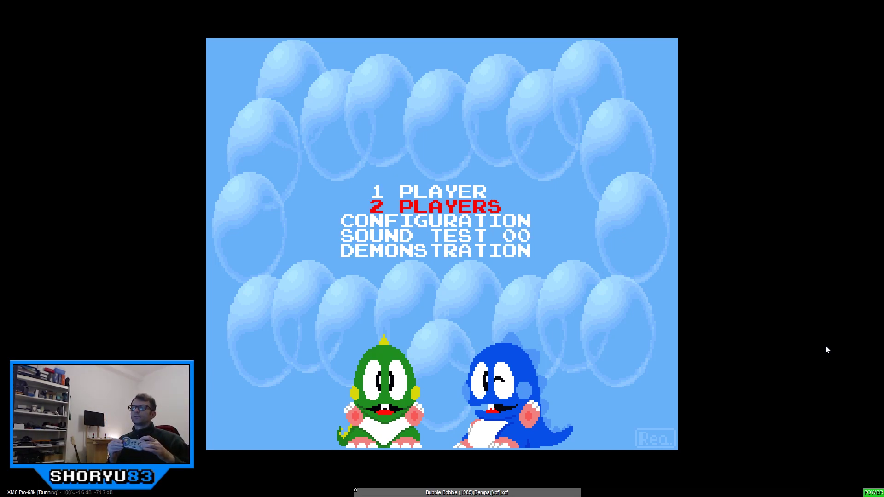
key("Down")
key("Down")
key("Up")
key("Up")
key("Up")
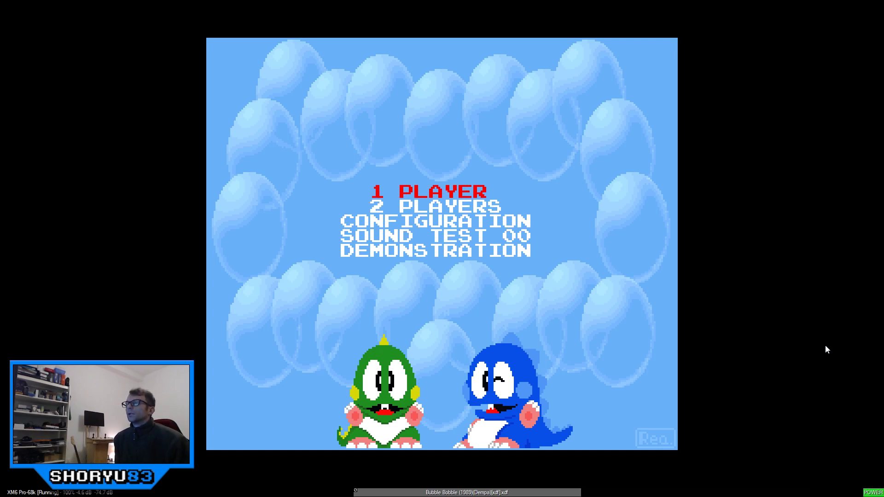
key("Down")
key("Down")
key("Down")
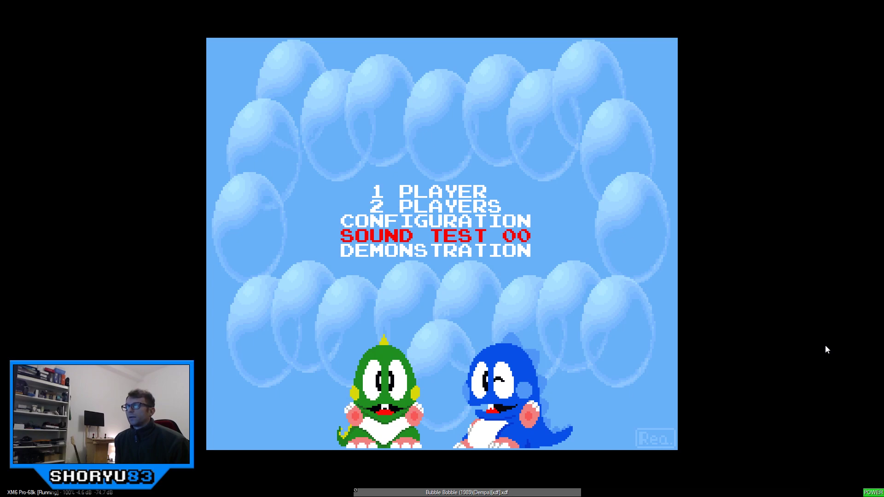
key("Up")
key("Up")
key("Up")
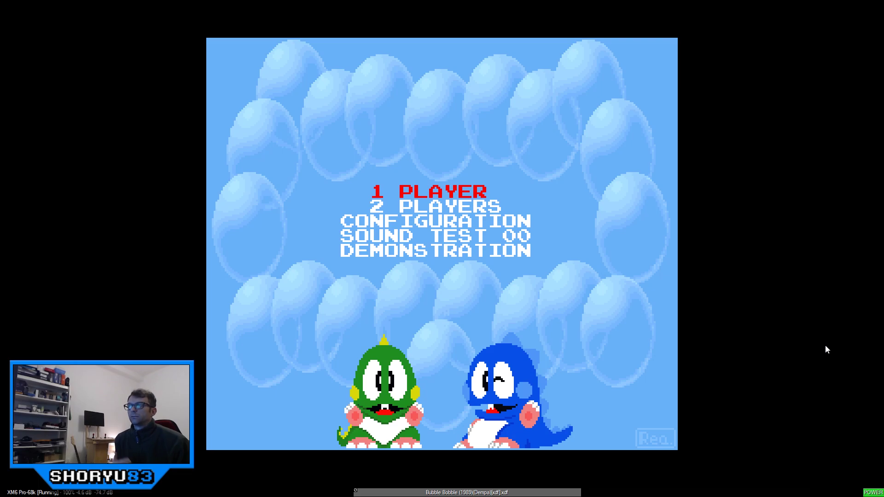
Open Bubble Bobble's Configuration screen, review its options down to Display Mode and exit to the title menu
key("Down")
key("Down")
key("Return")
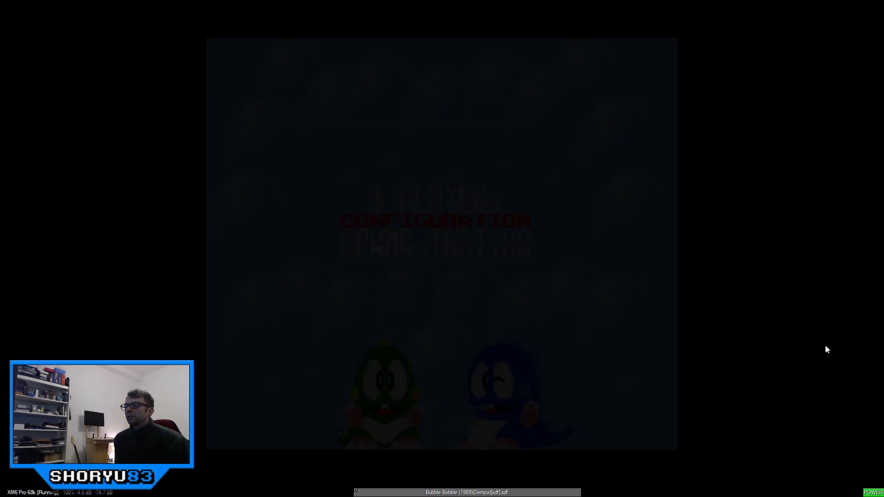
key("Down")
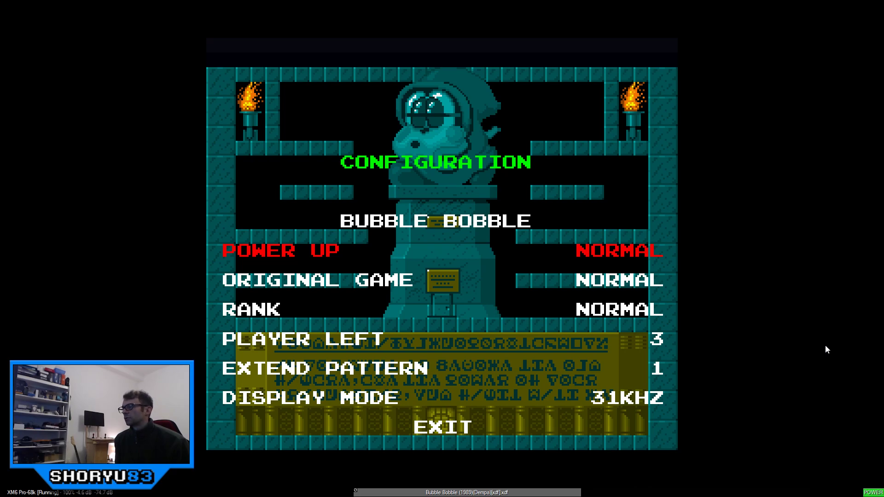
key("Down")
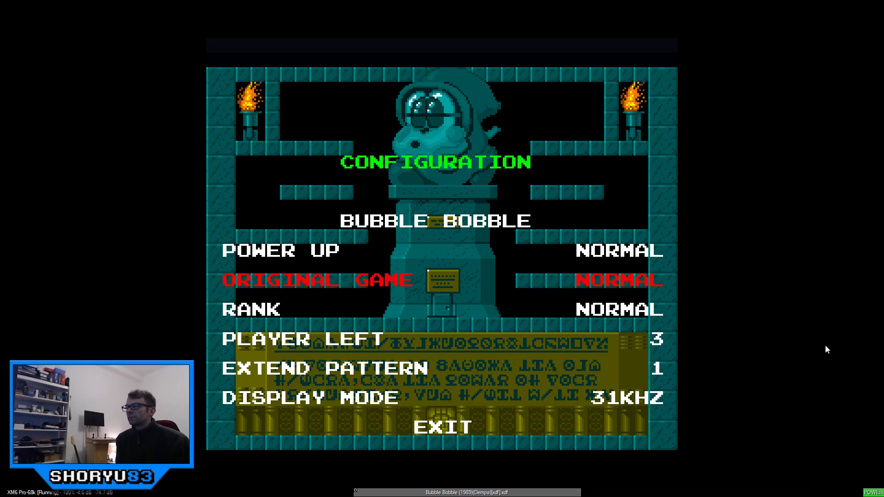
key("Down")
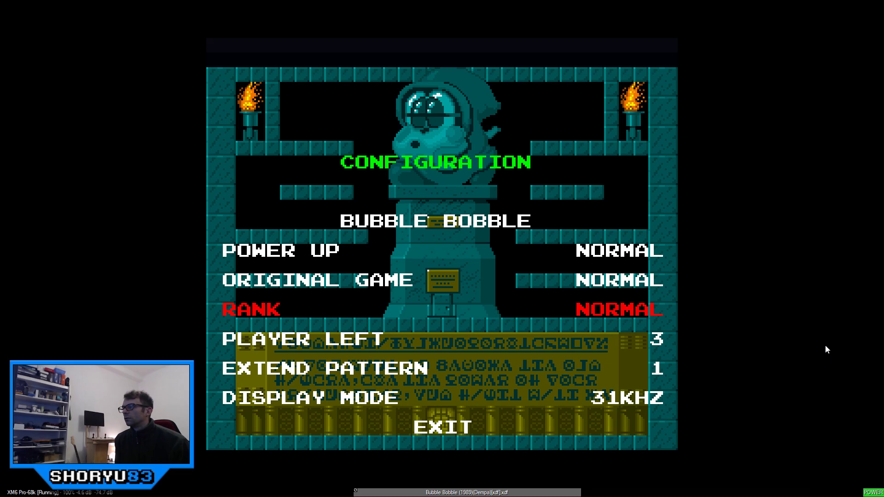
key("Down")
key("Down")
key("Down")
key("Down")
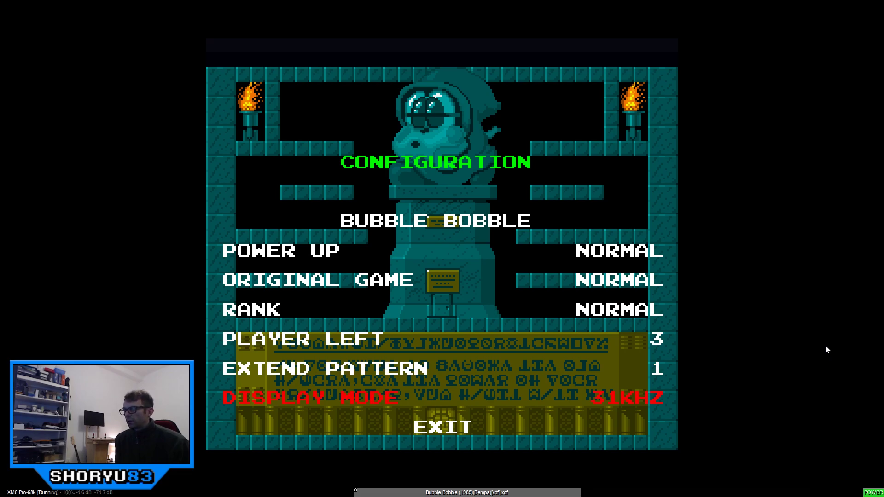
key("Return")
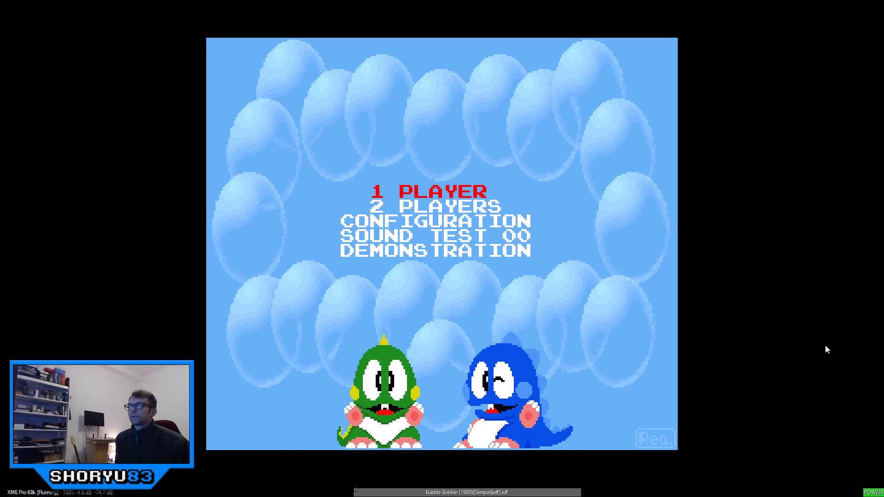
Start a one-player game and proceed through the story introduction to round 1
key("Return")
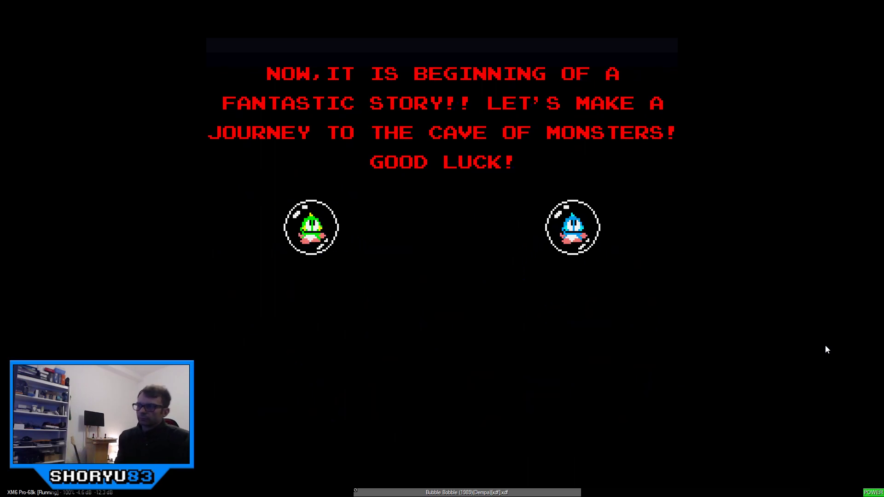
key("z")
key("x")
key("x")
key("x")
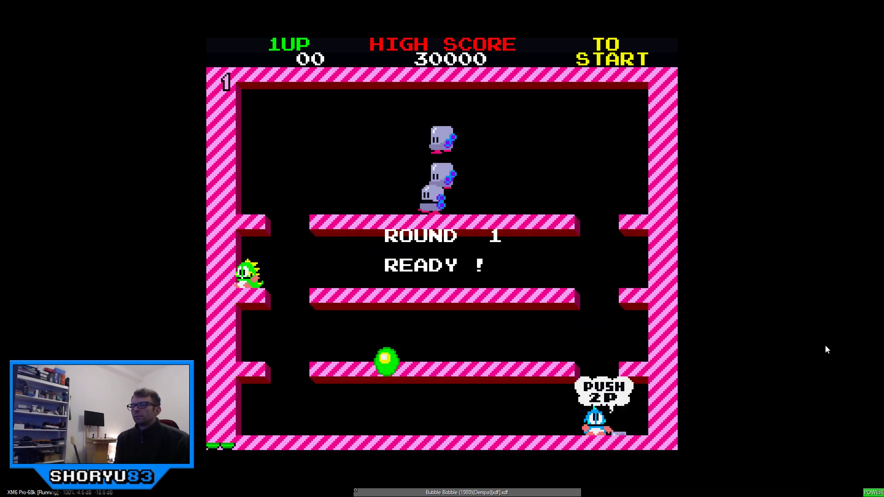
Trap the round 1 enemies in bubbles and collect the bonus item on the upper platform
key("z")
key("z")
key("z")
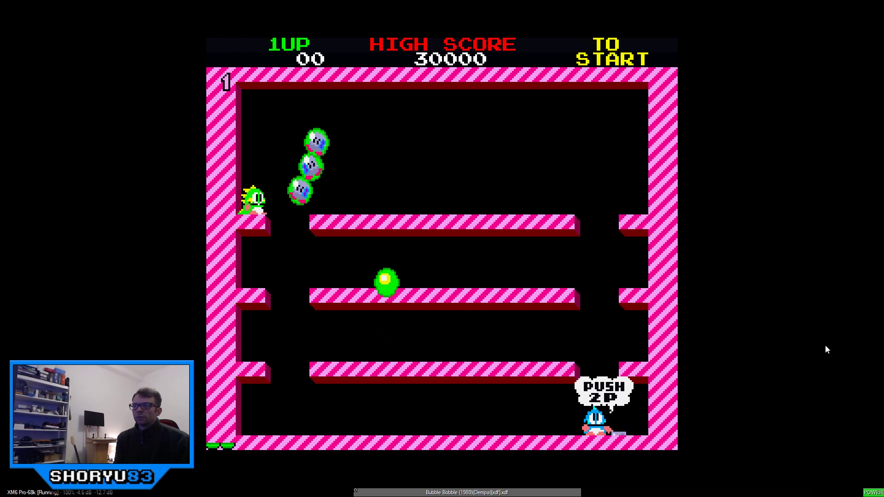
key("z")
key("z")
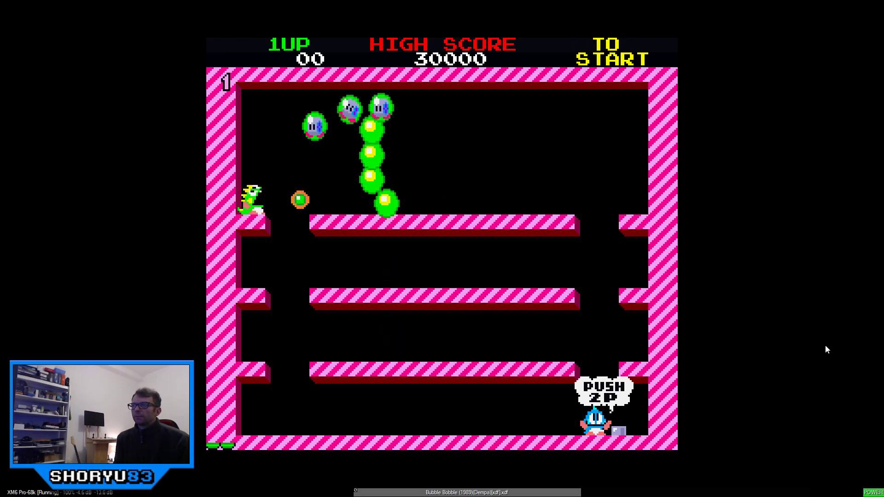
key("z")
key("x")
key("Right")
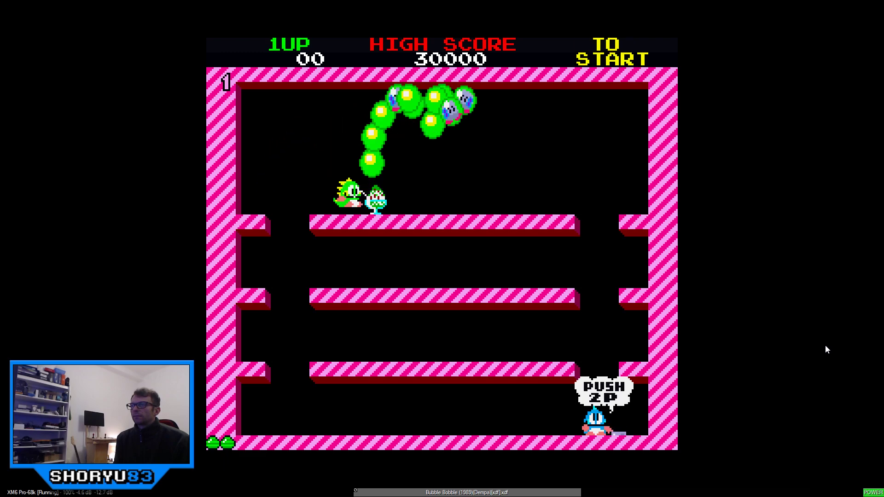
key("z")
key("Right")
key("Left")
key("z")
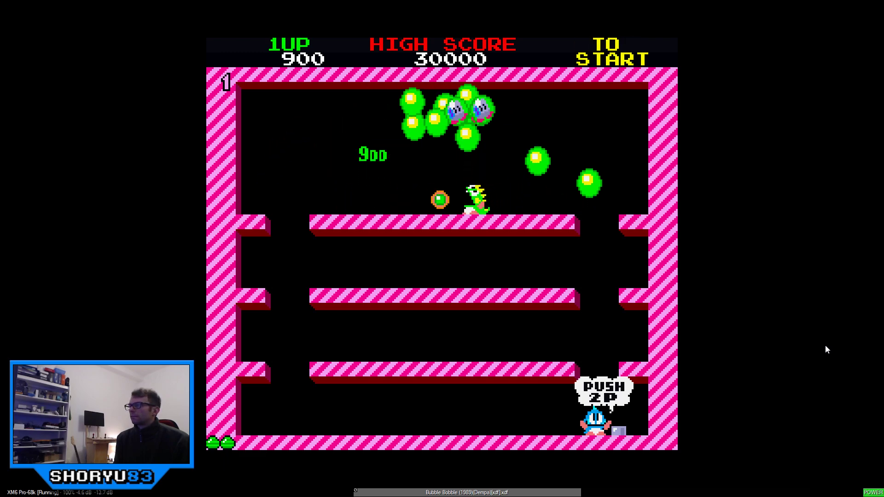
Burst the bubbled enemies and collect the dropped fruit to complete round 1
key("x")
key("Right")
key("Left")
key("z")
key("Left")
key("x")
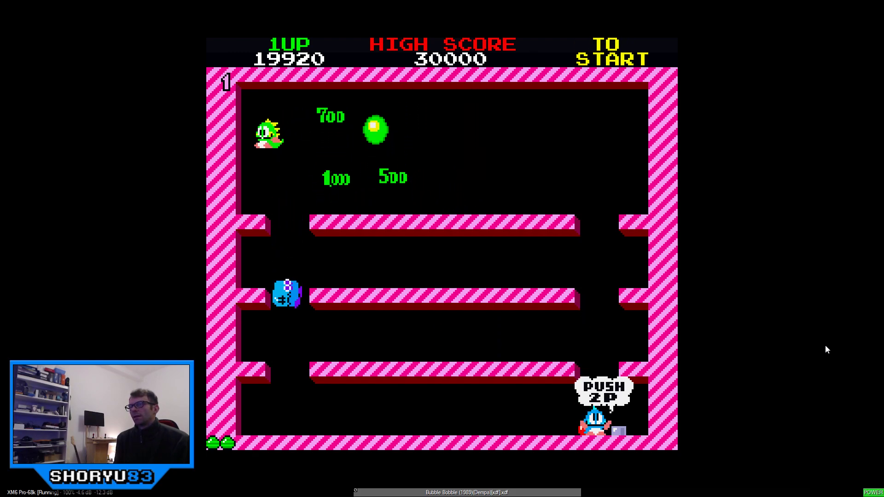
key("Right")
key("z")
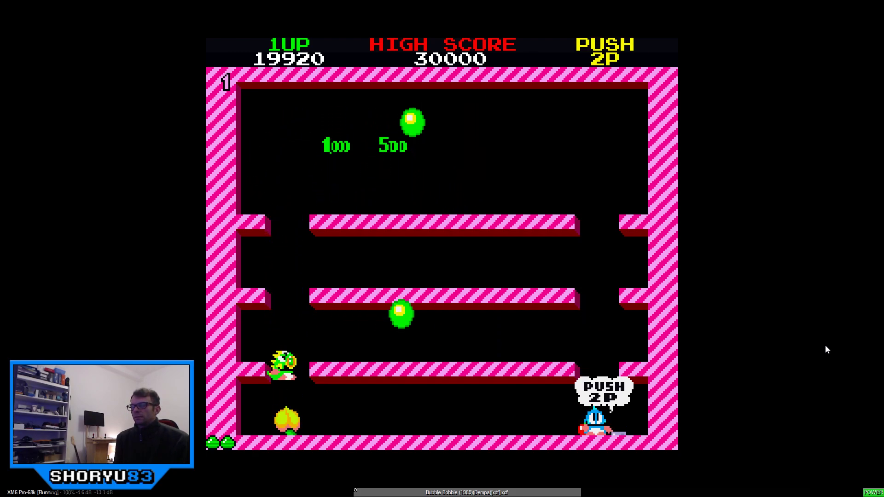
key("z")
key("x")
key("Right")
key("x")
key("Right")
key("x")
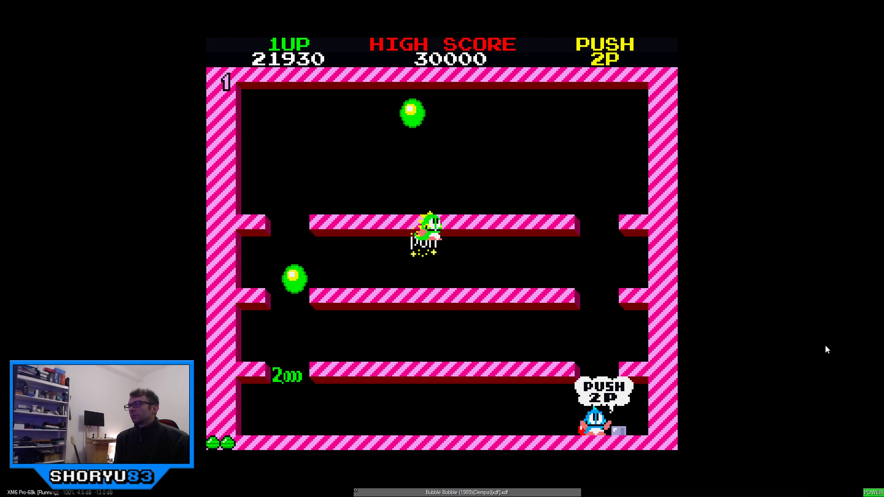
key("Right")
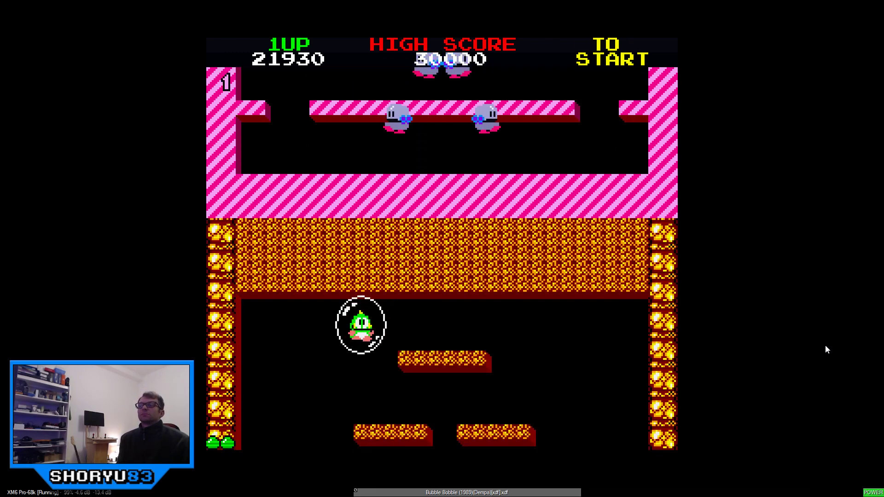
Climb to the long middle platform of round 2 while blowing bubbles to both sides
key("x")
key("Right")
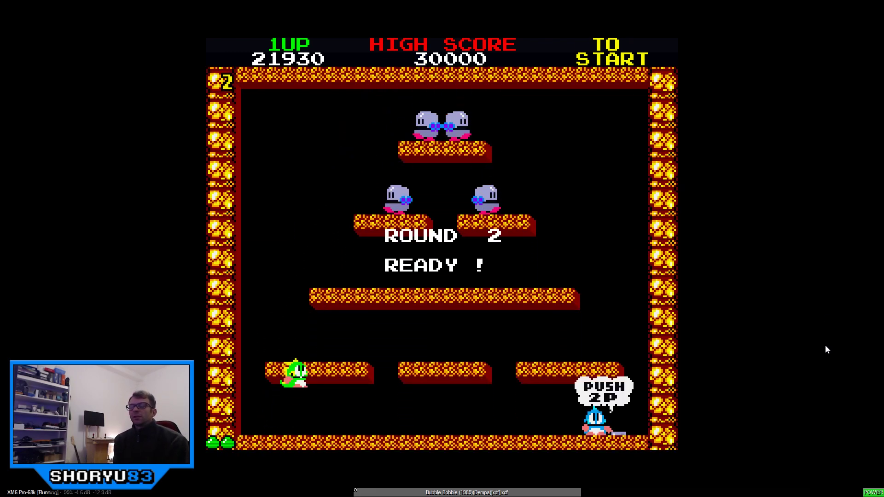
key("x")
key("Right")
key("z")
key("Left")
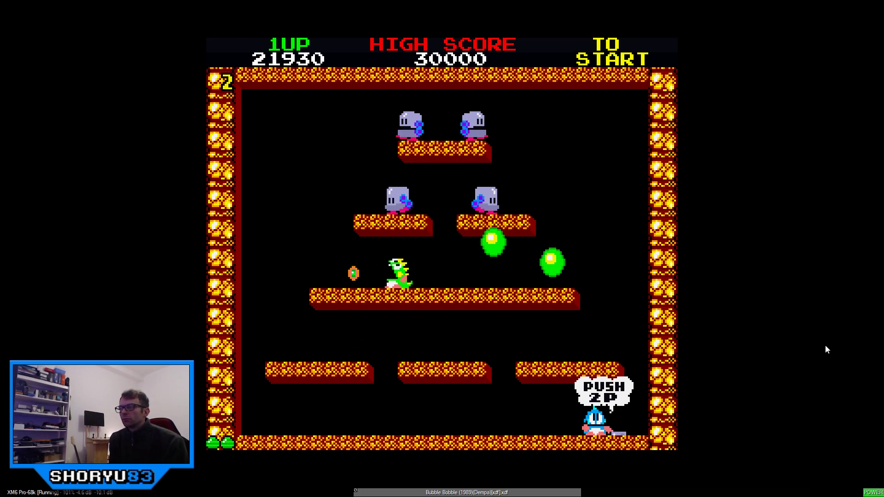
Trap the round 2 enemies in bubbles from the middle platform as they come down on both sides
key("z")
key("Right")
key("Right")
key("Left")
key("z")
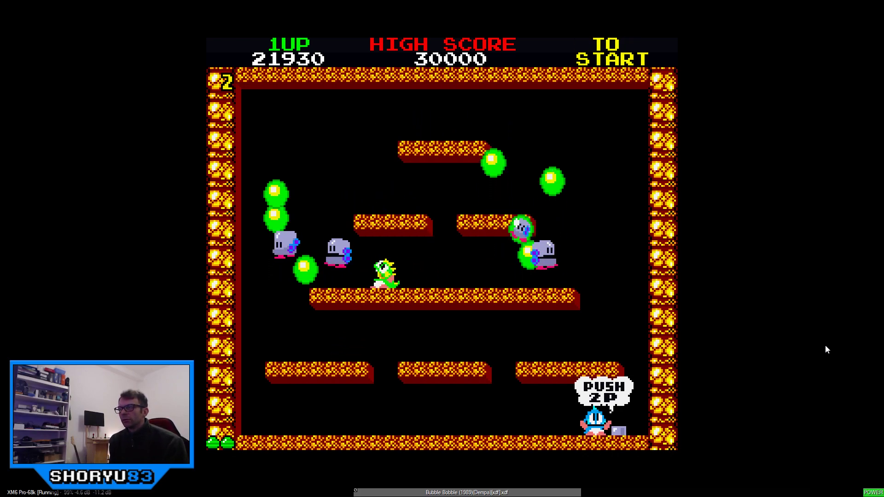
key("Right")
key("z")
key("Left")
key("z")
key("z")
key("Right")
key("Left")
key("Right")
key("z")
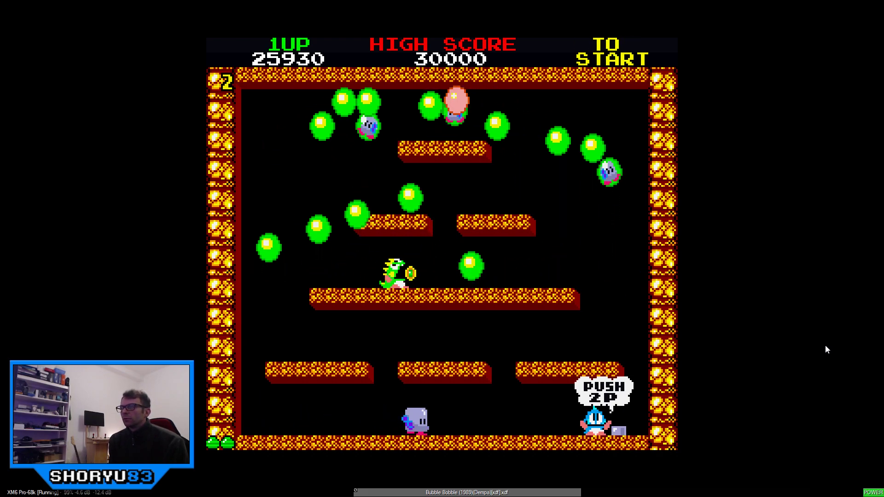
Blow more bubbles along the middle platform to trap the last free enemy of round 2
key("Left")
key("Right")
key("z")
key("Right")
key("z")
key("Right")
key("z")
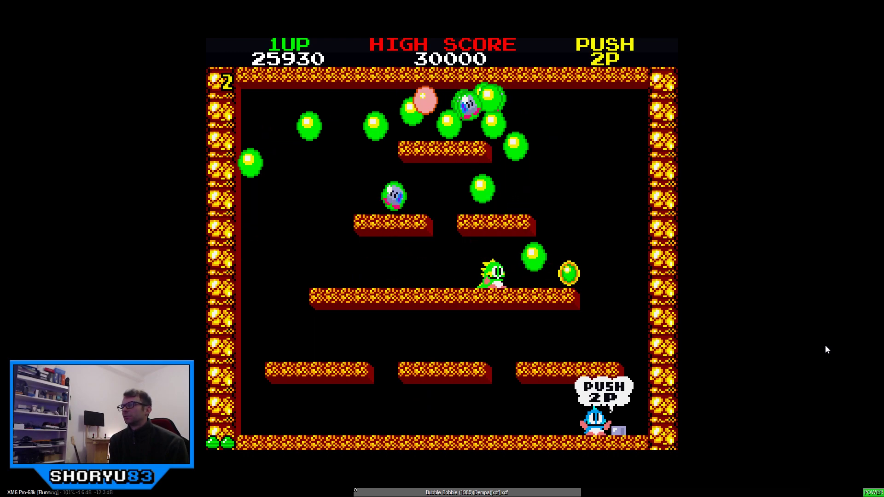
Jump up to the top platform of round 2 and burst the bubbles holding the trapped enemies
key("x")
key("Left")
key("Left")
key("Left")
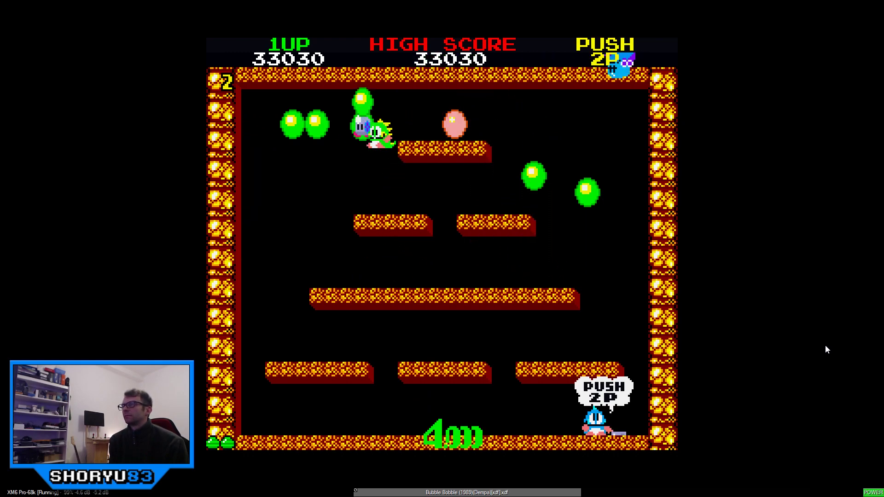
key("x")
key("Right")
key("Right")
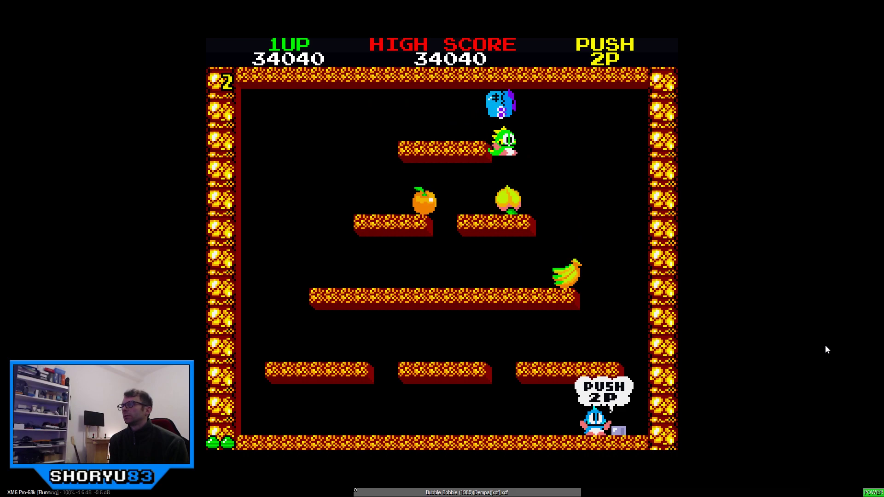
Collect the fruit dropped on the platforms to complete round 2
key("Left")
key("Left")
key("Right")
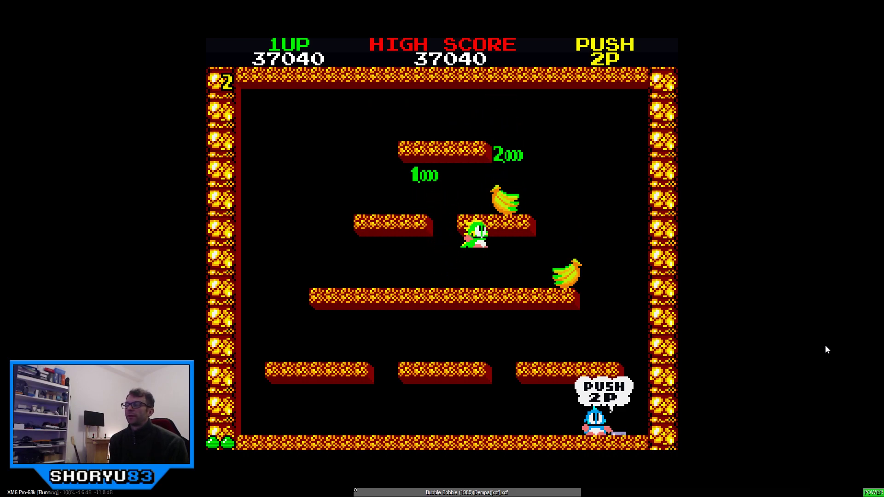
key("x")
key("z")
key("Left")
key("z")
key("z")
key("x")
key("Left")
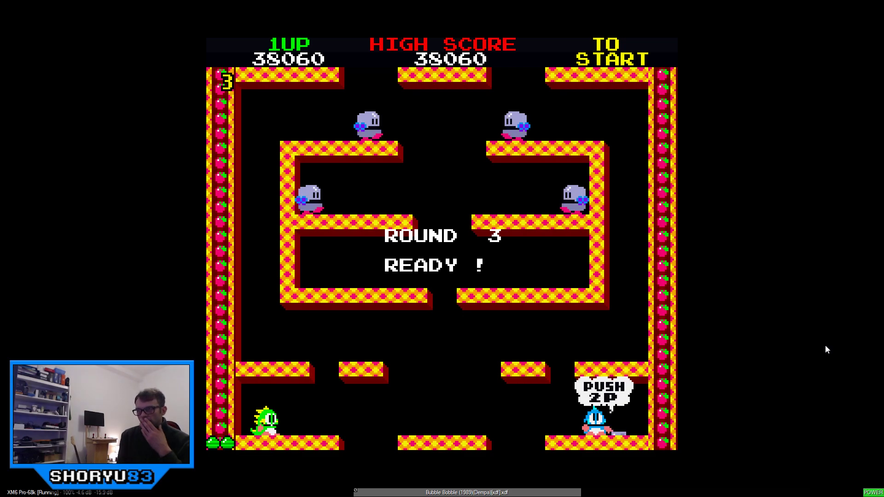
Climb into the central enclosure of round 3 and trap the enemies there in bubbles
key("x")
key("Right")
key("x")
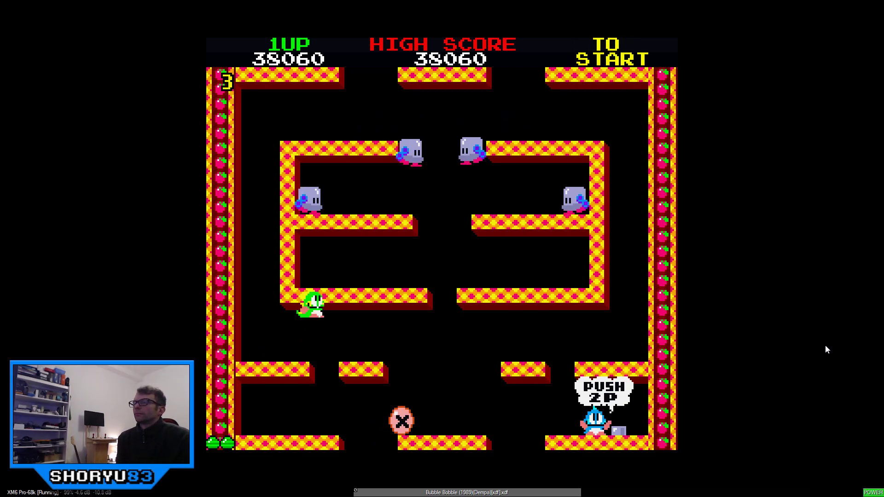
key("z")
key("Left")
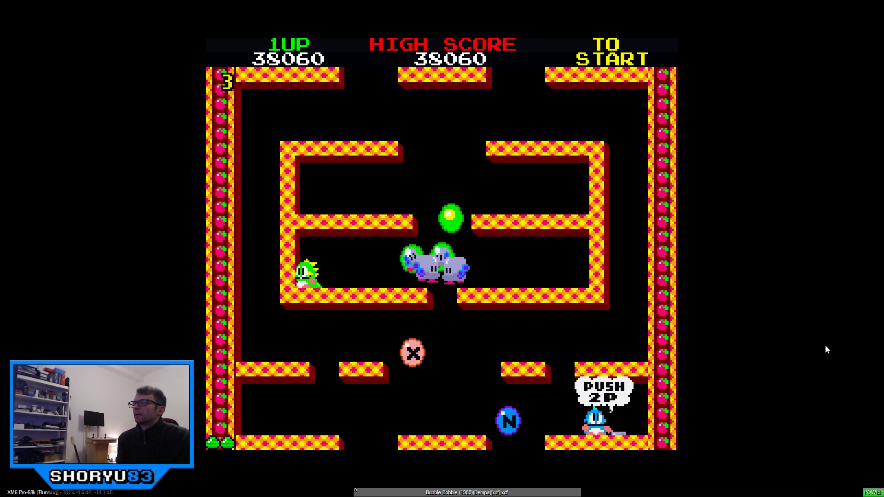
key("Right")
key("z")
key("Right")
key("z")
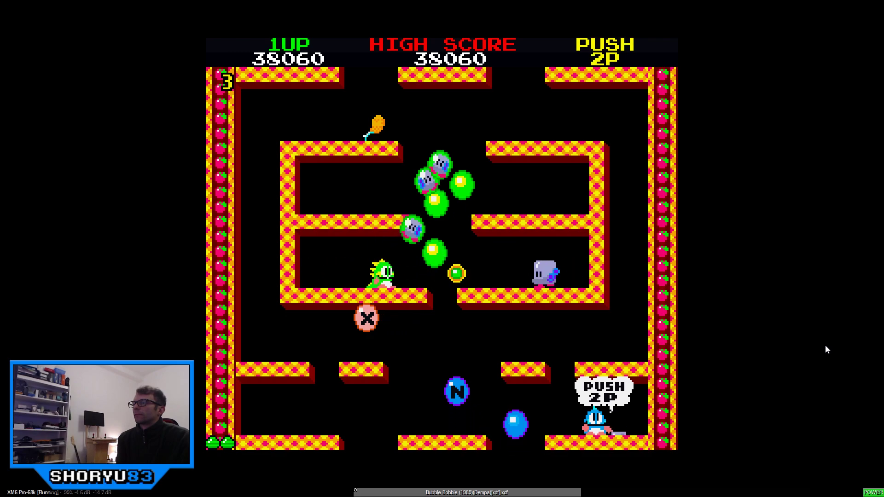
Jump up through the central gap of round 3 and burst the bubbles holding the trapped enemies
key("x")
key("x")
key("Right")
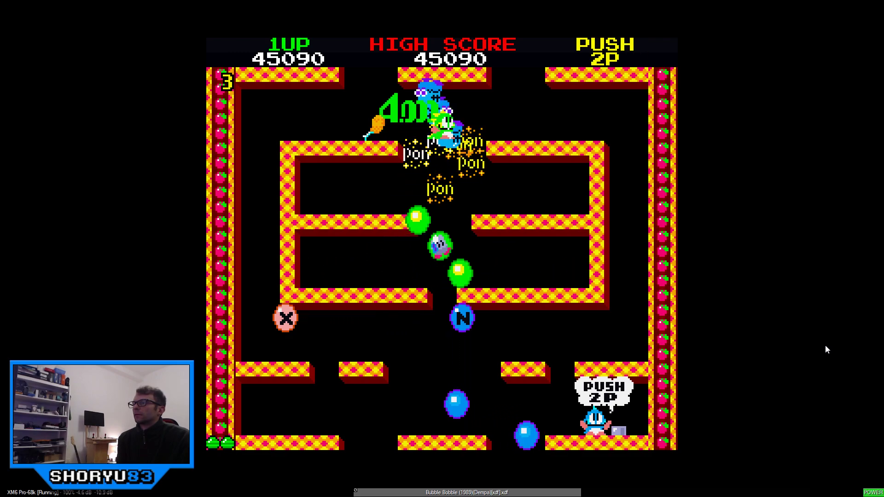
key("Left")
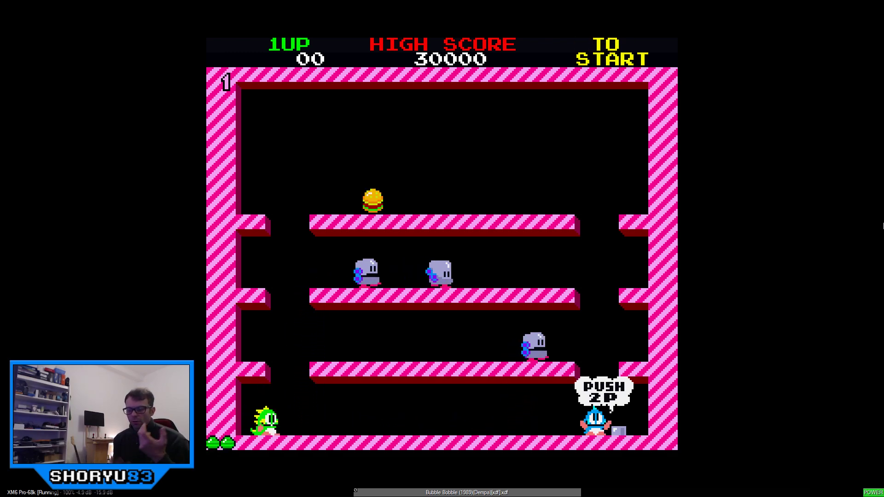
Pause Bubble Bobble and leave full-screen mode
key("Escape")
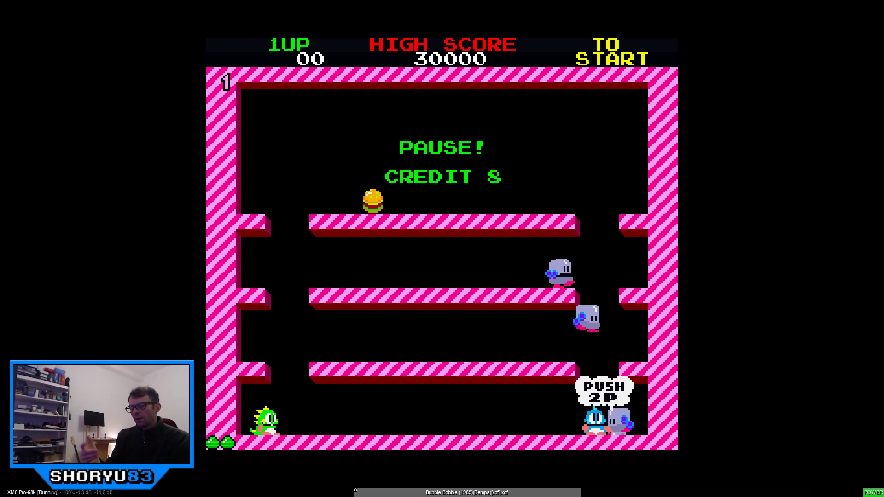
key("alt+Return")
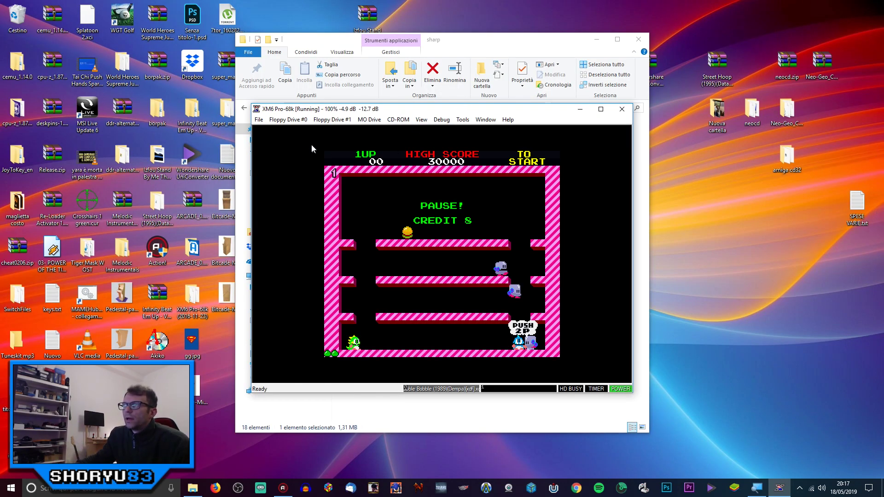
Eject the Bubble Bobble disk from floppy drive #0 and reset the emulated machine
left_click(288, 120)
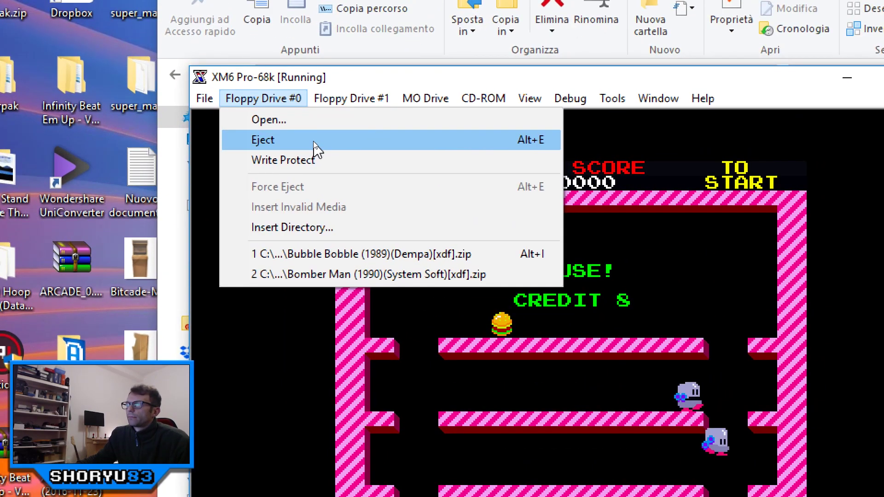
left_click(313, 141)
left_click(264, 94)
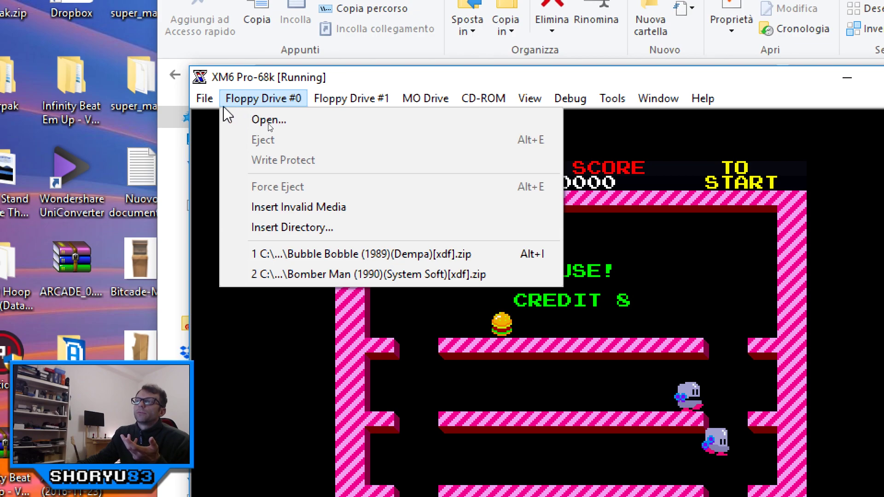
mouse_move(204, 98)
left_click(226, 188)
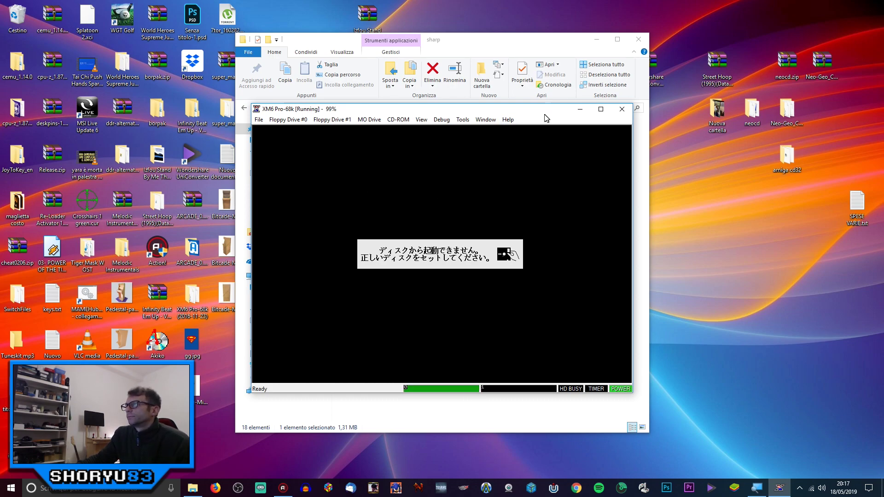
Load Bomber Man (1990)(System Soft)[xdf].zip from the roms folder into floppy drive #0 and switch to full screen
left_click_drag(546, 110, 591, 110)
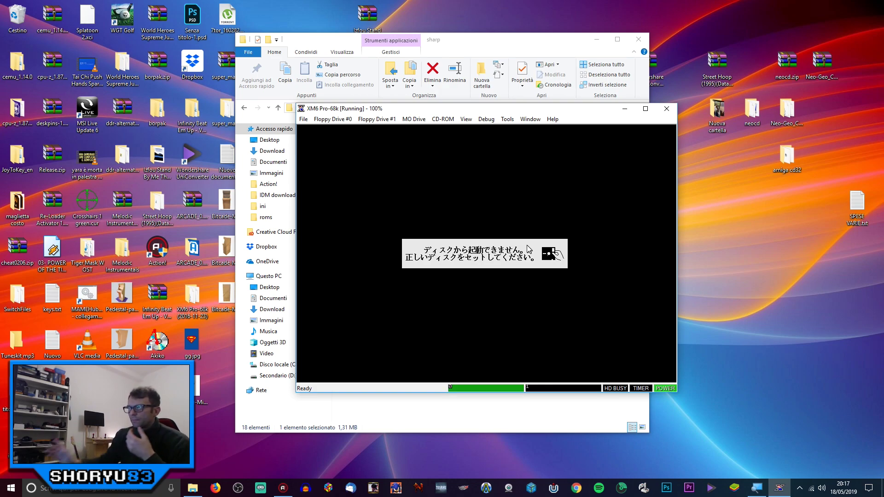
left_click(343, 121)
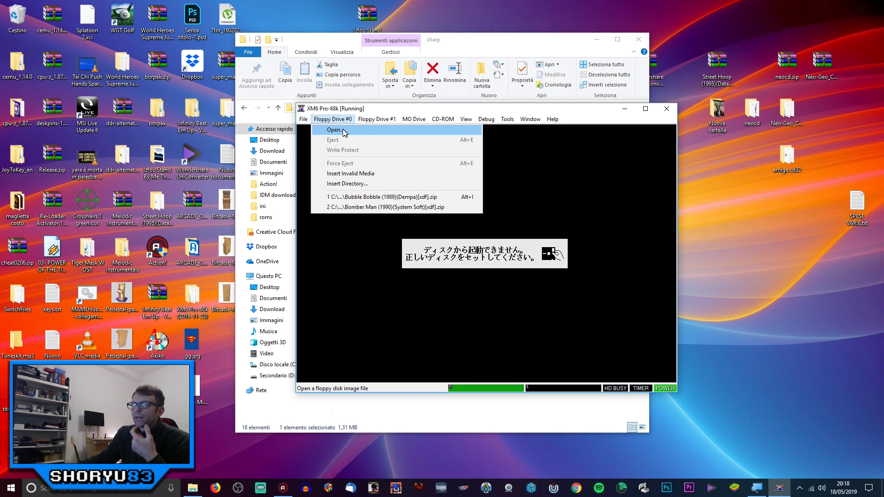
left_click(342, 131)
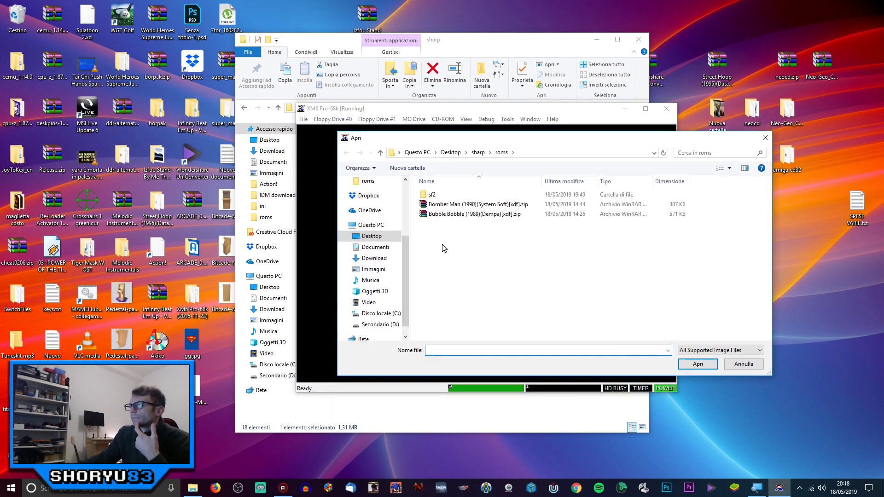
left_click(476, 206)
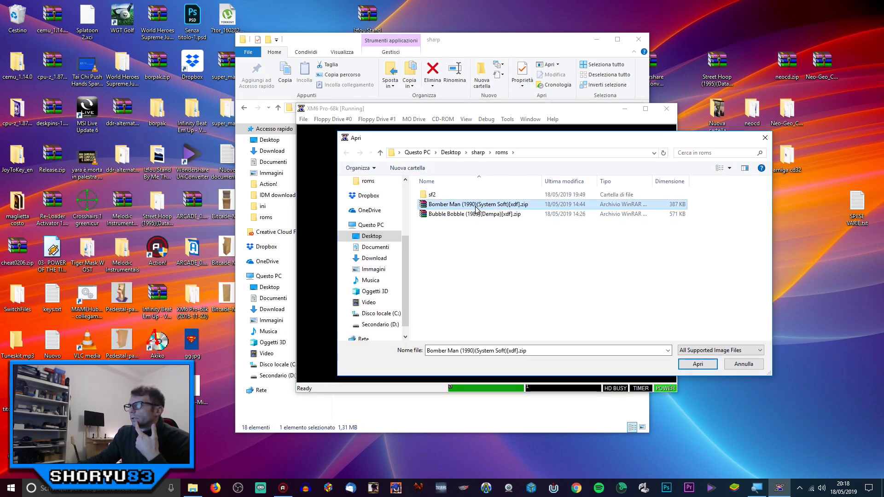
left_click(706, 366)
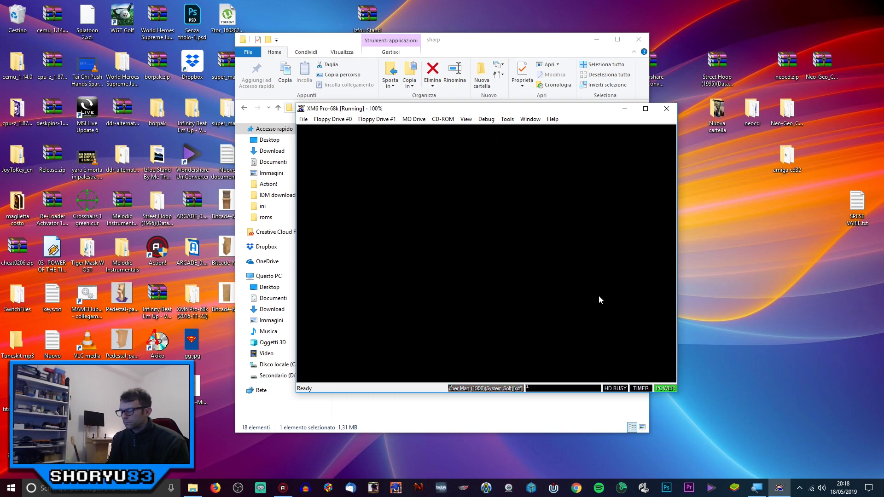
key("alt+Return")
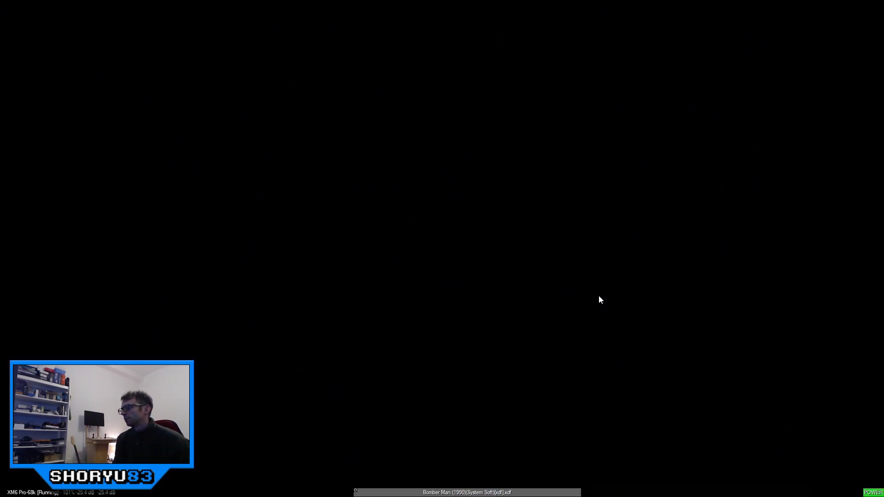